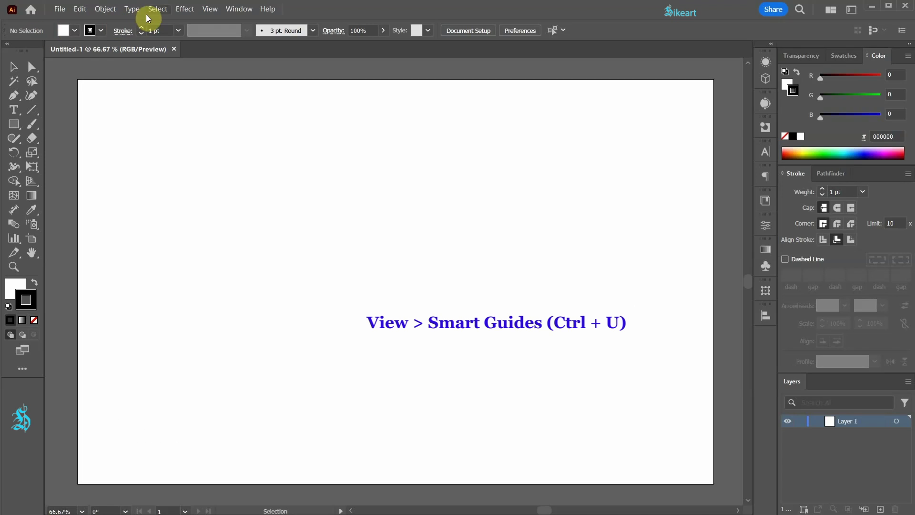
# - Turn off Smart Guides and set the style to no fill with a black 1 pt stroke
pyautogui.click(210, 9)
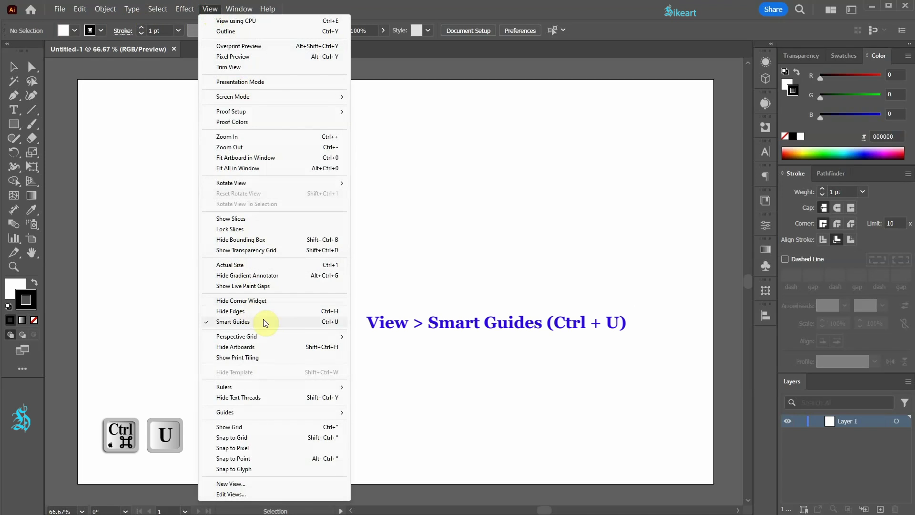
pyautogui.click(112, 323)
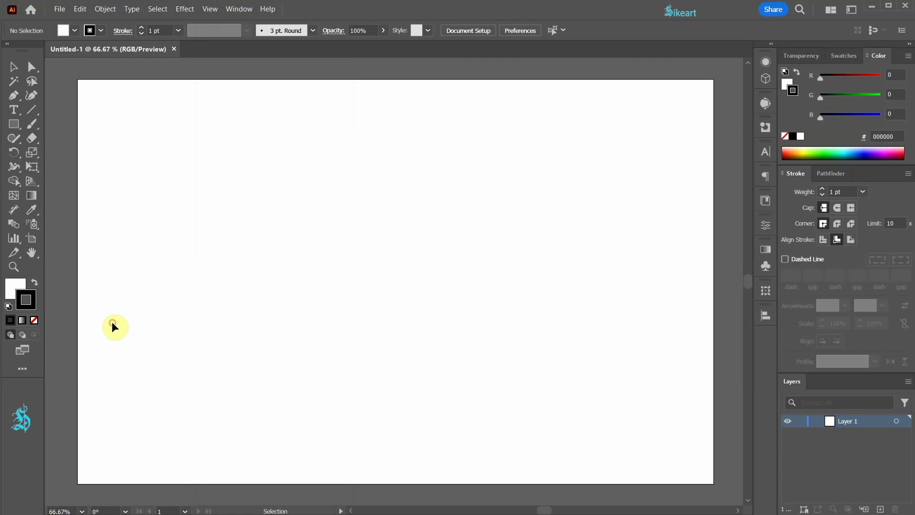
pyautogui.press('x')
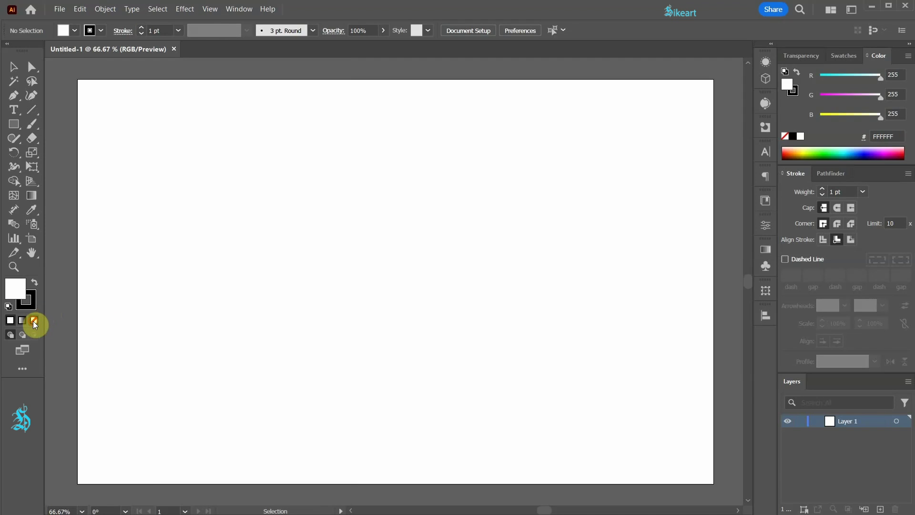
pyautogui.click(34, 321)
pyautogui.press('x')
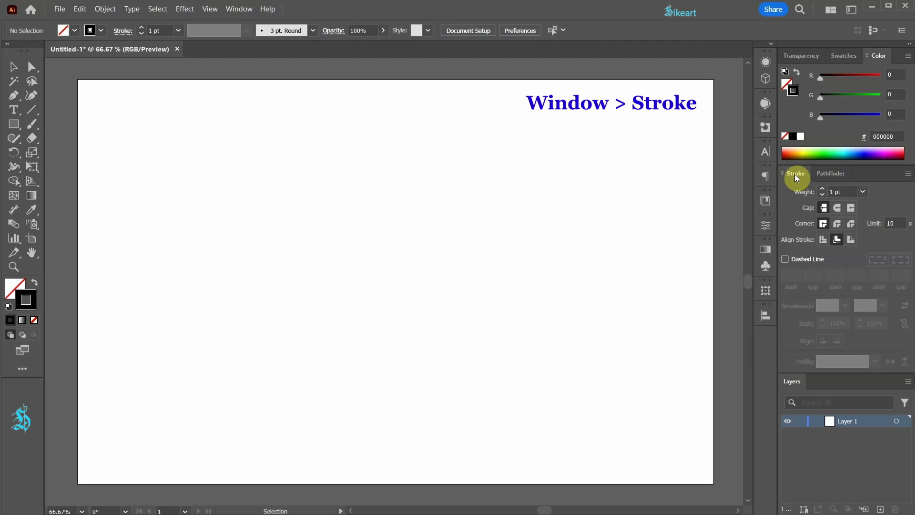
pyautogui.click(823, 245)
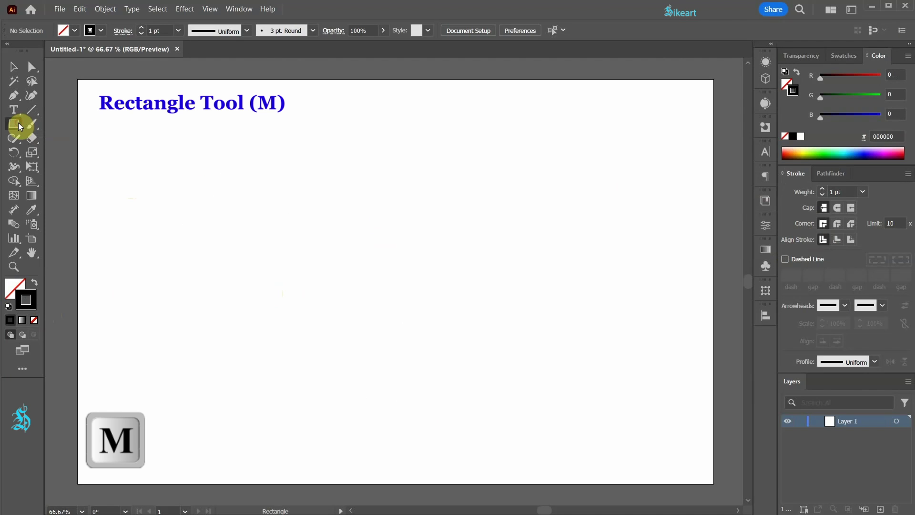
# - Draw a square outline on the left of the artboard and bring up its Transform effect
pyautogui.moveTo(120, 156); pyautogui.dragTo(362, 429)
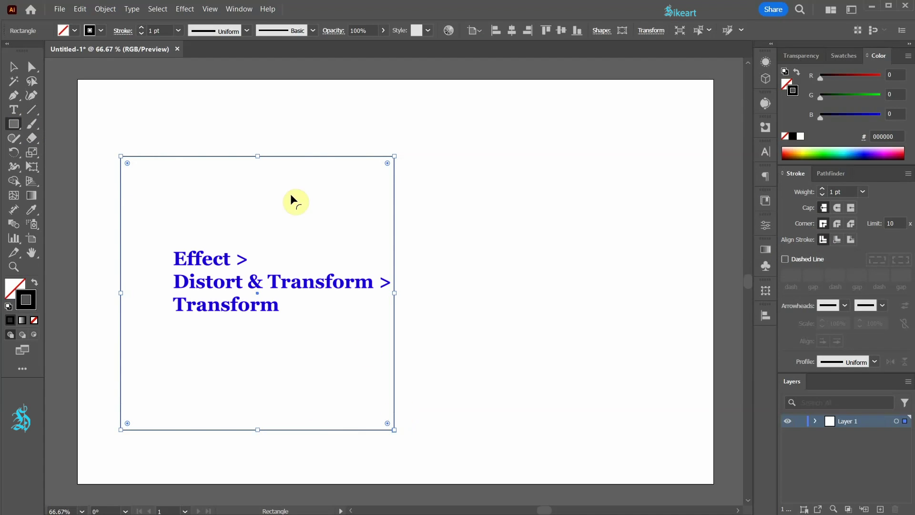
pyautogui.click(186, 9)
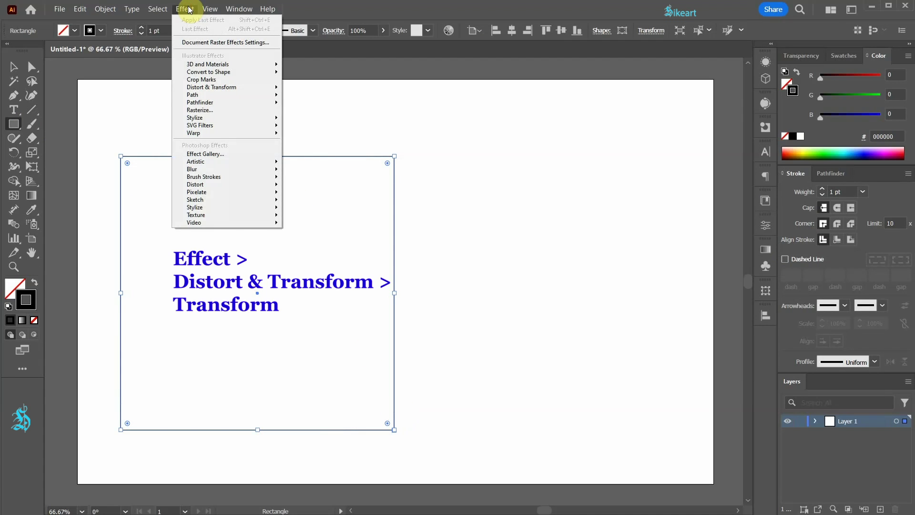
pyautogui.moveTo(258, 87)
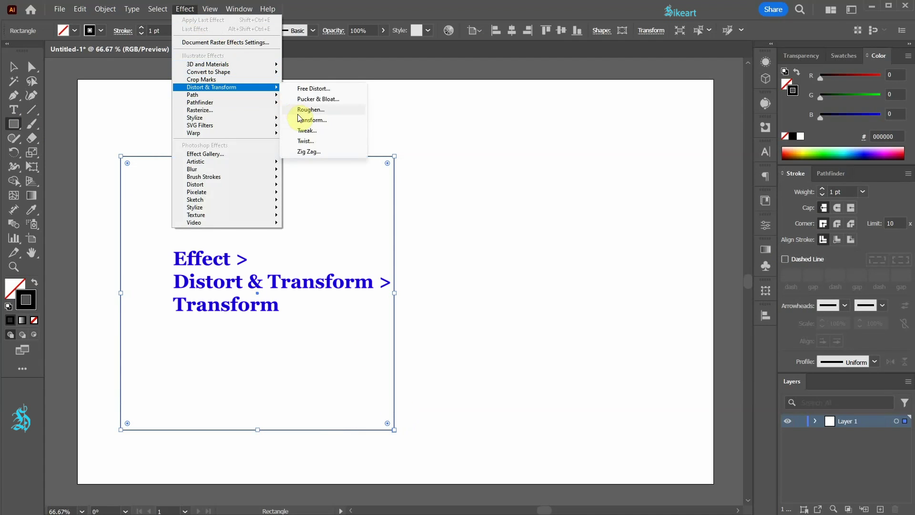
pyautogui.click(316, 120)
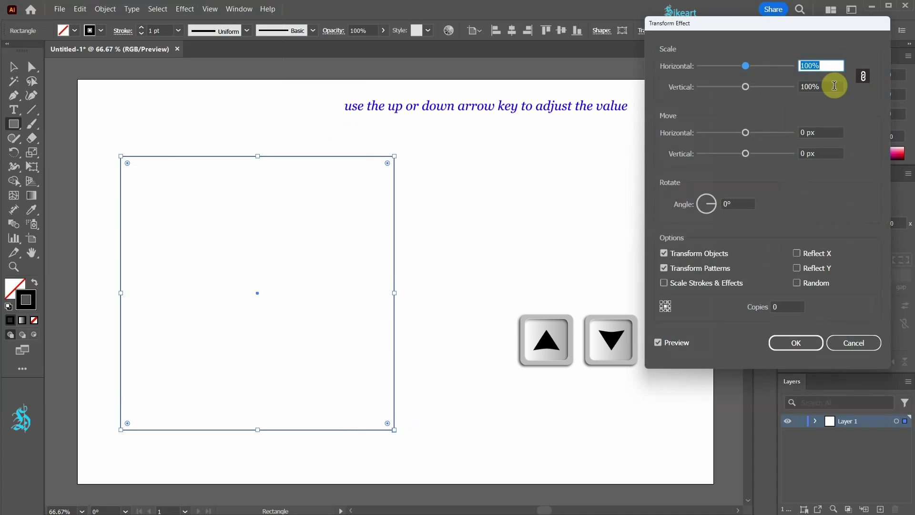
# - Set the linked Horizontal and Vertical scale of the Transform effect to 88%
pyautogui.press('Down')
pyautogui.press('Down')
pyautogui.press('Down')
pyautogui.press('Down')
pyautogui.press('Down')
pyautogui.press('Down')
pyautogui.press('Down')
pyautogui.press('Down')
pyautogui.press('Down')
pyautogui.press('Down')
pyautogui.press('Down')
pyautogui.press('Down')
pyautogui.press('Down')
pyautogui.press('Down')
pyautogui.press('Down')
pyautogui.press('Down')
pyautogui.press('Down')
pyautogui.press('Down')
pyautogui.press('Down')
pyautogui.press('Down')
pyautogui.press('Up')
pyautogui.press('Up')
pyautogui.press('Up')
pyautogui.press('Up')
pyautogui.press('Up')
pyautogui.press('Up')
pyautogui.press('Up')
pyautogui.press('Up')
pyautogui.press('Up')
pyautogui.press('Up')
pyautogui.press('Up')
pyautogui.press('Up')
pyautogui.press('Up')
pyautogui.press('Up')
pyautogui.press('Up')
pyautogui.press('Up')
pyautogui.press('Up')
pyautogui.press('Up')
pyautogui.press('Up')
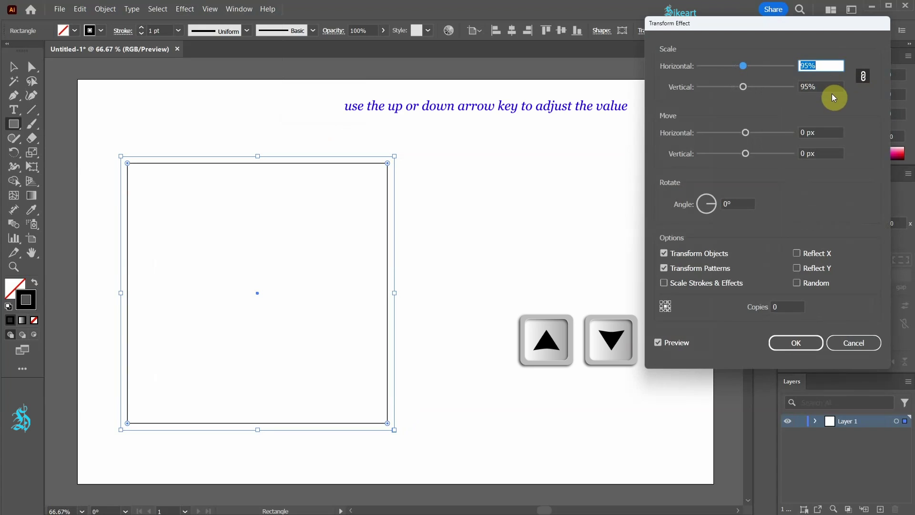
pyautogui.click(863, 77)
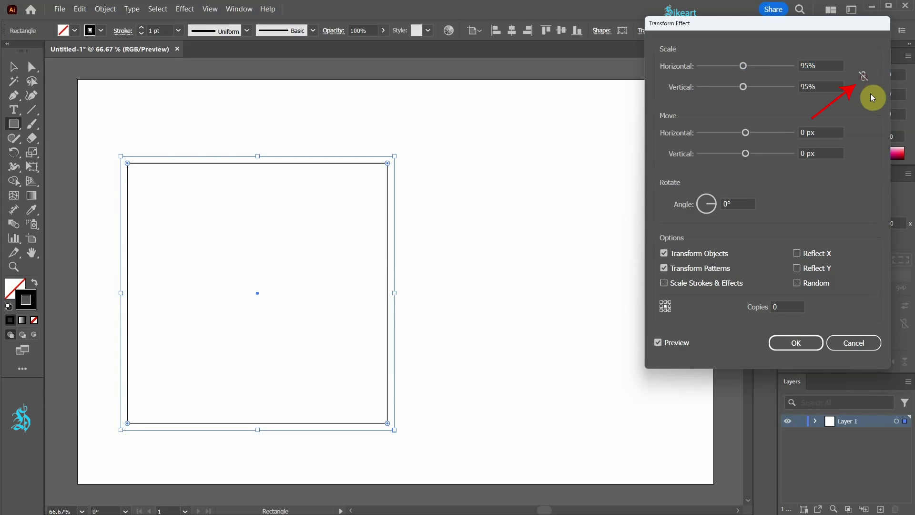
pyautogui.click(823, 72)
pyautogui.press('Down')
pyautogui.press('Down')
pyautogui.press('Down')
pyautogui.press('Down')
pyautogui.press('Down')
pyautogui.press('Down')
pyautogui.press('Down')
pyautogui.press('Down')
pyautogui.press('Down')
pyautogui.press('Down')
pyautogui.press('Down')
pyautogui.press('Down')
pyautogui.press('Down')
pyautogui.press('Down')
pyautogui.press('Down')
pyautogui.press('Down')
pyautogui.press('Down')
pyautogui.press('Down')
pyautogui.press('Down')
pyautogui.press('Down')
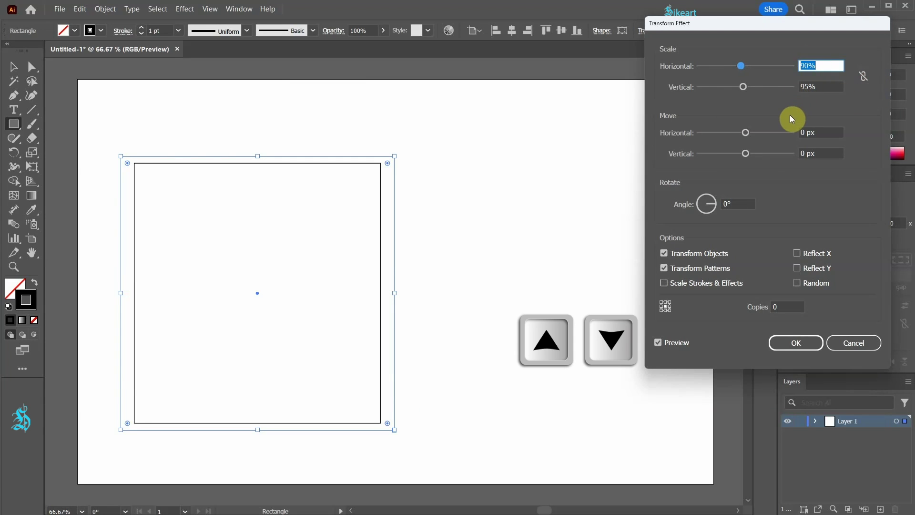
pyautogui.press('Up')
pyautogui.press('Up')
pyautogui.press('Up')
pyautogui.press('Up')
pyautogui.press('Up')
pyautogui.press('Up')
pyautogui.press('Up')
pyautogui.press('Up')
pyautogui.press('Up')
pyautogui.press('Up')
pyautogui.press('Up')
pyautogui.press('Up')
pyautogui.press('Up')
pyautogui.press('Up')
pyautogui.press('Up')
pyautogui.press('Up')
pyautogui.press('Up')
pyautogui.press('Up')
pyautogui.press('Up')
pyautogui.press('Up')
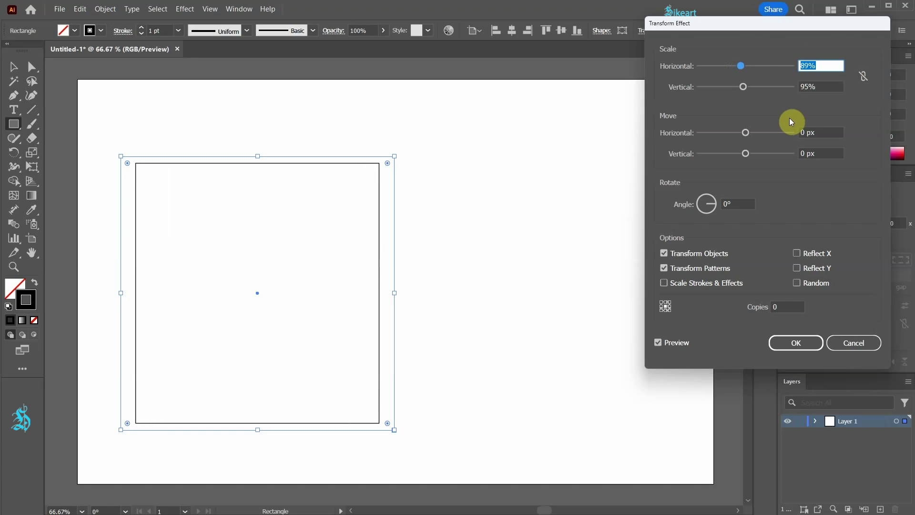
pyautogui.click(863, 77)
pyautogui.press('Down')
pyautogui.press('Down')
pyautogui.press('Down')
pyautogui.press('Down')
pyautogui.press('Down')
pyautogui.press('Down')
pyautogui.press('Down')
pyautogui.press('Down')
pyautogui.press('Down')
pyautogui.press('Down')
pyautogui.press('Down')
pyautogui.press('Down')
pyautogui.press('Down')
pyautogui.press('Down')
pyautogui.press('Down')
pyautogui.press('Down')
pyautogui.press('Down')
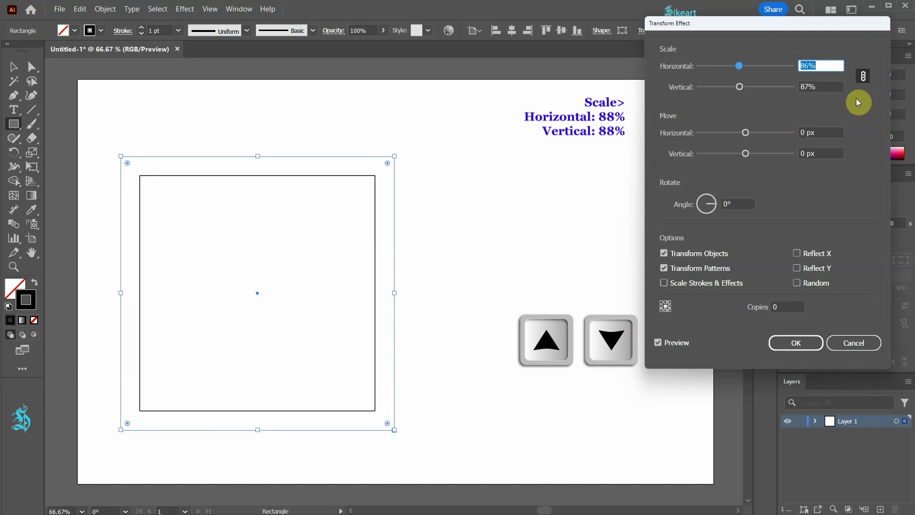
pyautogui.press('Up')
pyautogui.press('Up')
pyautogui.press('Up')
pyautogui.press('Up')
pyautogui.press('Up')
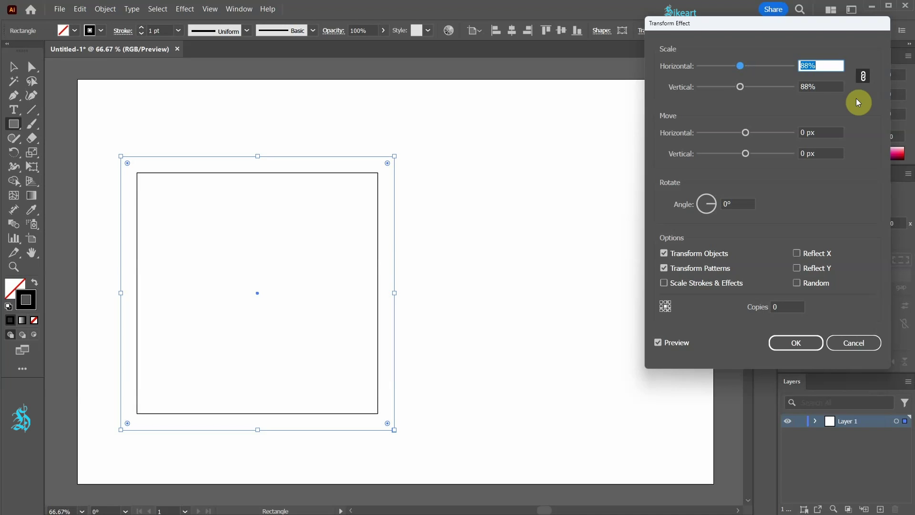
# - Keep the Horizontal and Vertical move offsets at 0 px
pyautogui.click(820, 133)
pyautogui.press('Up')
pyautogui.press('Up')
pyautogui.press('Up')
pyautogui.press('Up')
pyautogui.press('Up')
pyautogui.press('Up')
pyautogui.press('Up')
pyautogui.press('Up')
pyautogui.press('Up')
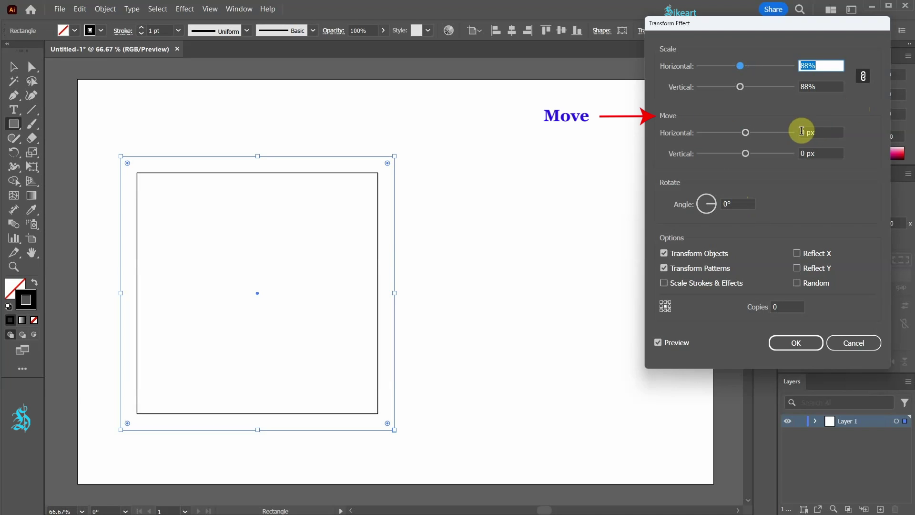
pyautogui.press('Down')
pyautogui.press('Down')
pyautogui.press('Down')
pyautogui.press('Down')
pyautogui.press('Down')
pyautogui.press('Down')
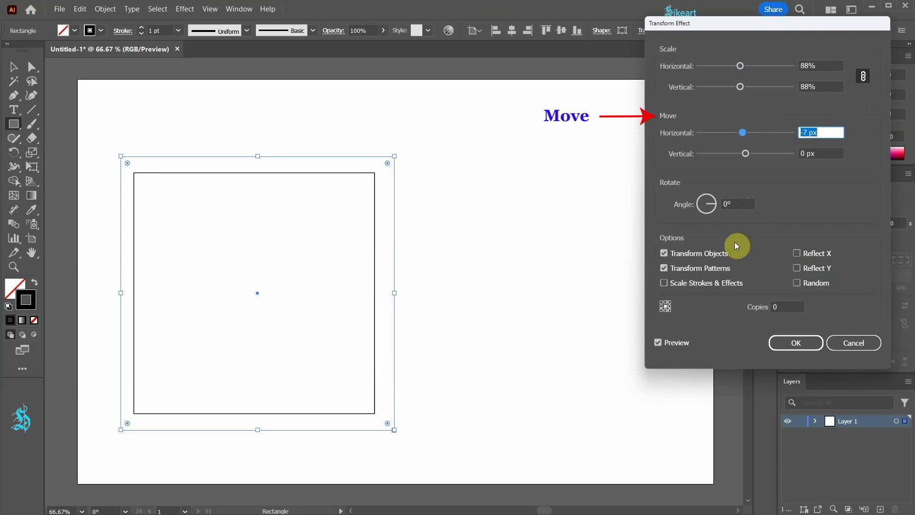
pyautogui.press('Down')
pyautogui.press('Down')
pyautogui.press('Down')
pyautogui.press('Tab')
pyautogui.press('Up')
pyautogui.press('Down')
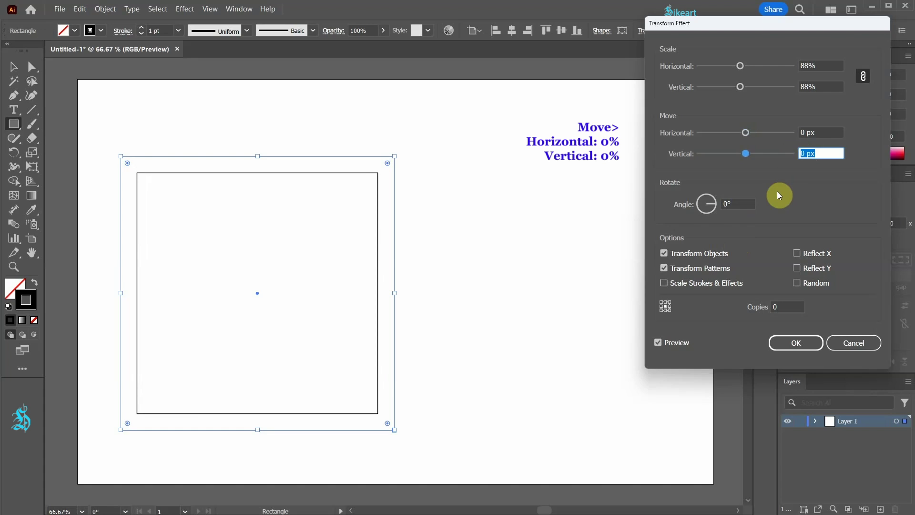
# - Set the Transform rotate angle to -8° and the copies count to 26
pyautogui.press('Tab')
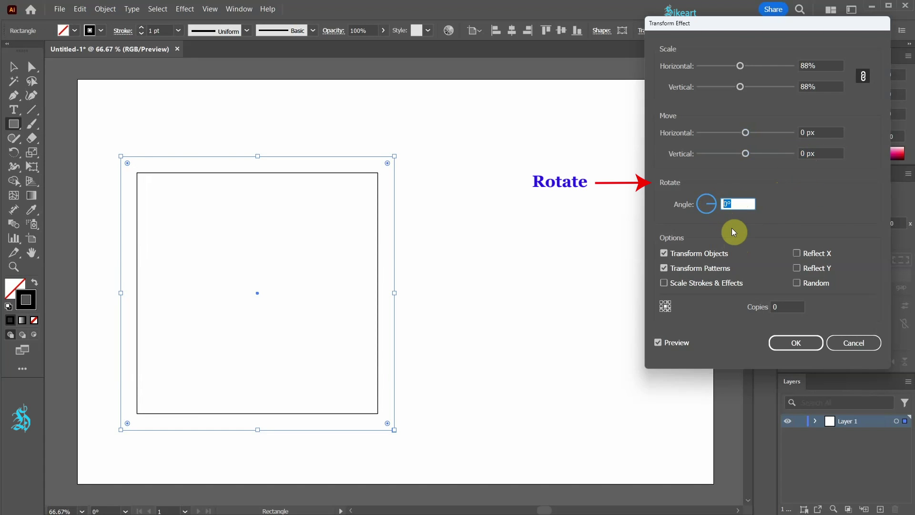
pyautogui.press('Up')
pyautogui.press('Up')
pyautogui.press('Up')
pyautogui.press('Up')
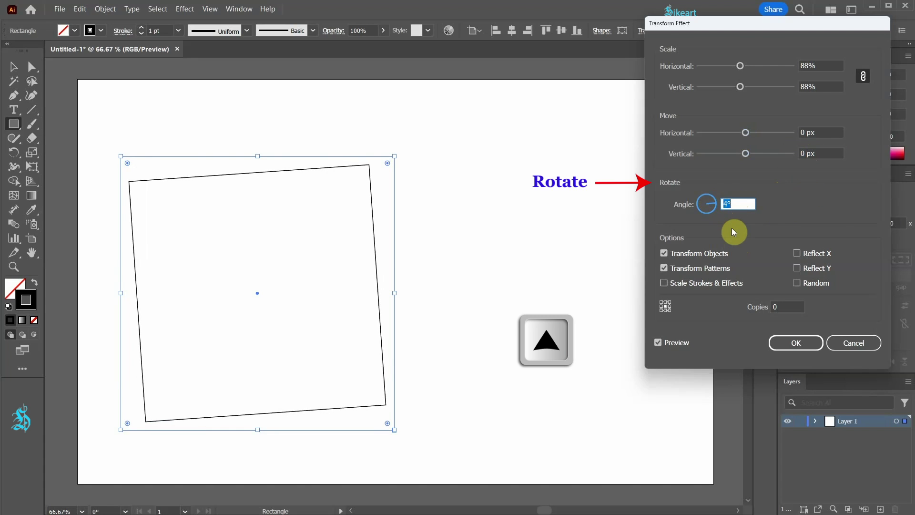
pyautogui.press('Down')
pyautogui.press('Down')
pyautogui.press('Down')
pyautogui.press('Down')
pyautogui.press('Down')
pyautogui.press('Down')
pyautogui.press('Down')
pyautogui.press('Down')
pyautogui.press('Down')
pyautogui.press('Down')
pyautogui.press('Down')
pyautogui.press('Down')
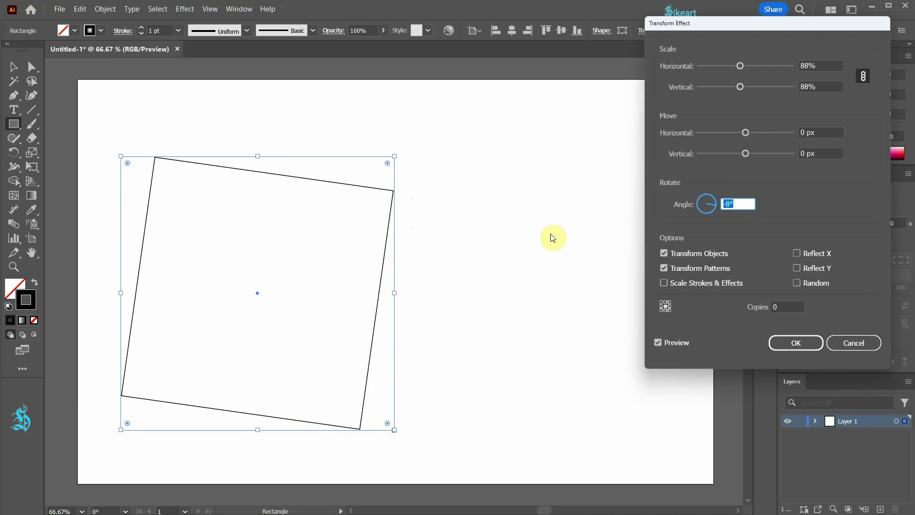
pyautogui.click(784, 308)
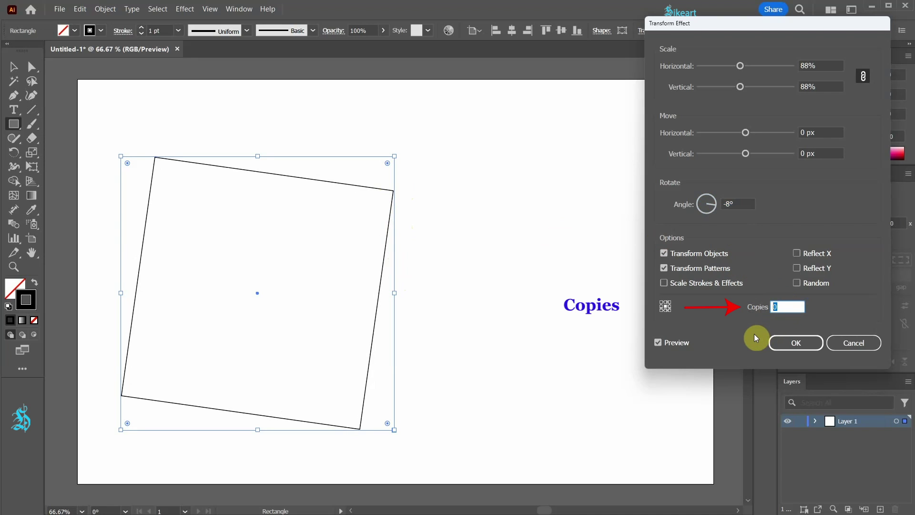
pyautogui.press('Up')
pyautogui.press('Up')
pyautogui.press('Up')
pyautogui.press('Up')
pyautogui.press('Up')
pyautogui.press('Up')
pyautogui.press('Up')
pyautogui.press('Up')
pyautogui.press('Up')
pyautogui.press('Up')
pyautogui.press('Up')
pyautogui.press('Up')
pyautogui.press('Up')
pyautogui.press('Up')
pyautogui.press('Up')
pyautogui.press('Up')
pyautogui.press('Up')
pyautogui.press('Up')
pyautogui.press('Up')
pyautogui.press('Up')
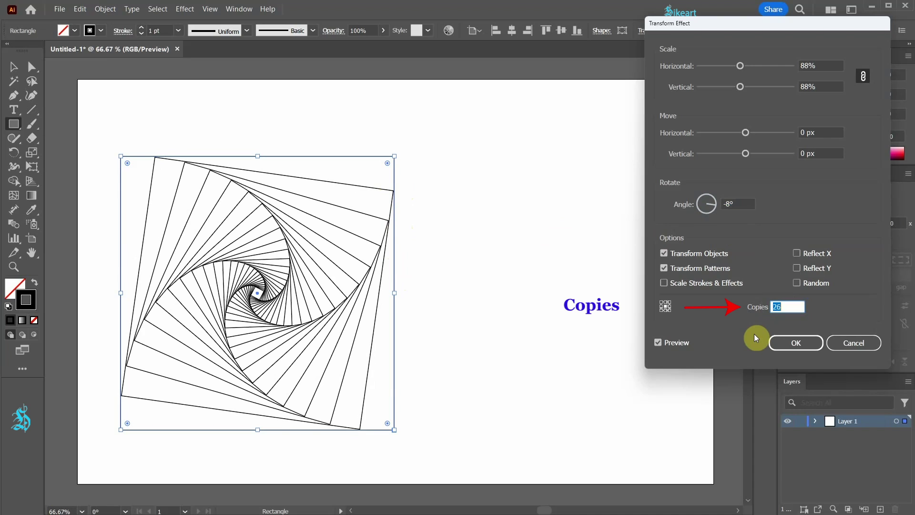
pyautogui.click(795, 343)
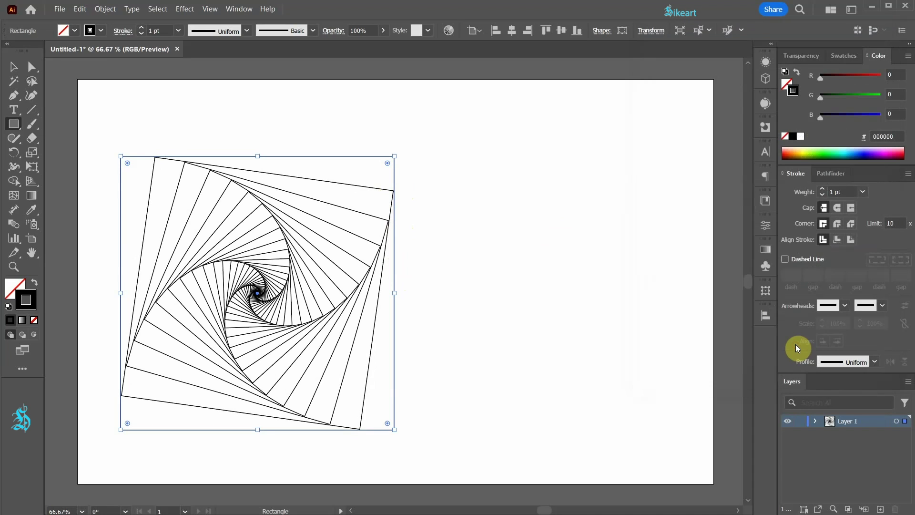
pyautogui.scroll(10, 137, 154)
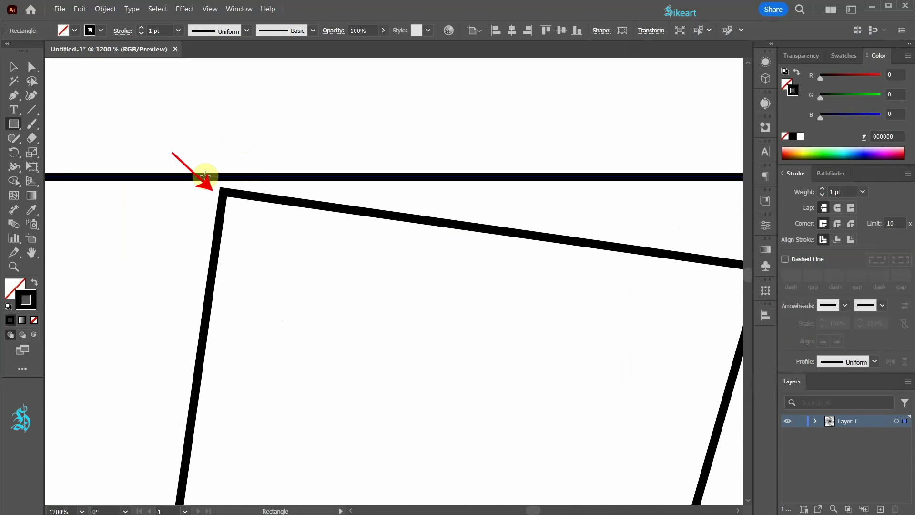
pyautogui.click(765, 63)
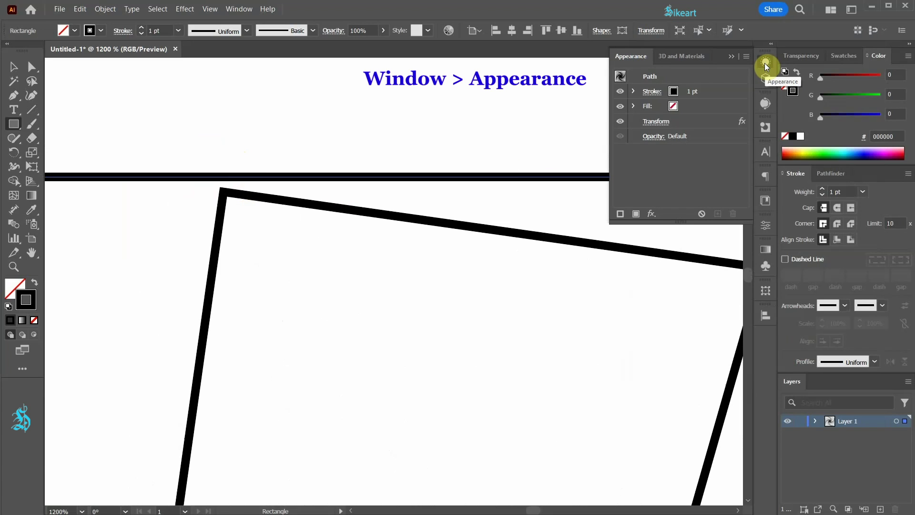
pyautogui.click(655, 122)
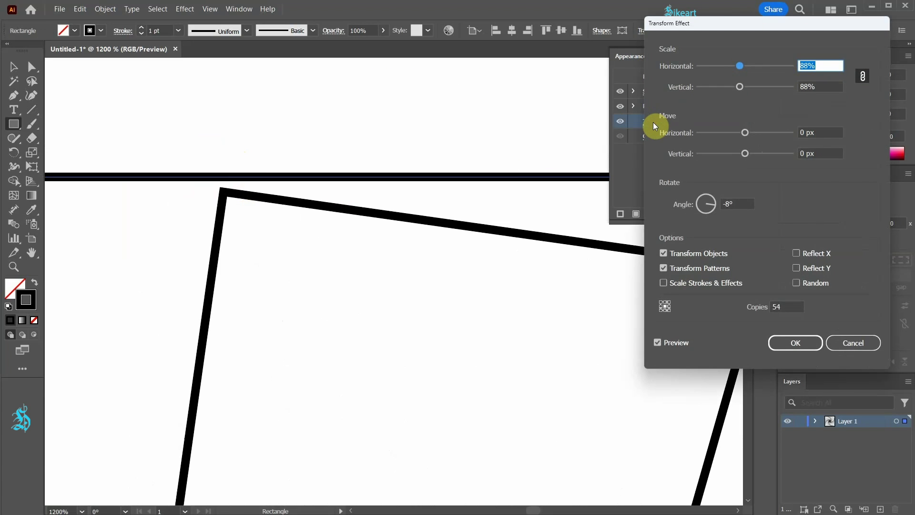
pyautogui.click(807, 62)
pyautogui.write('.5')
pyautogui.press('Tab')
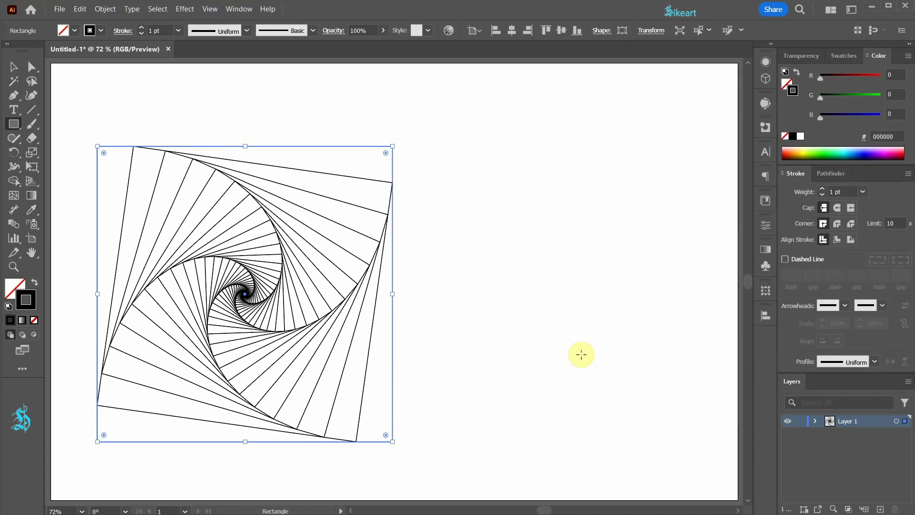
# - Delete the spiral square, draw an outline rectangle covering the whole artboard, and deselect it
pyautogui.press('Delete')
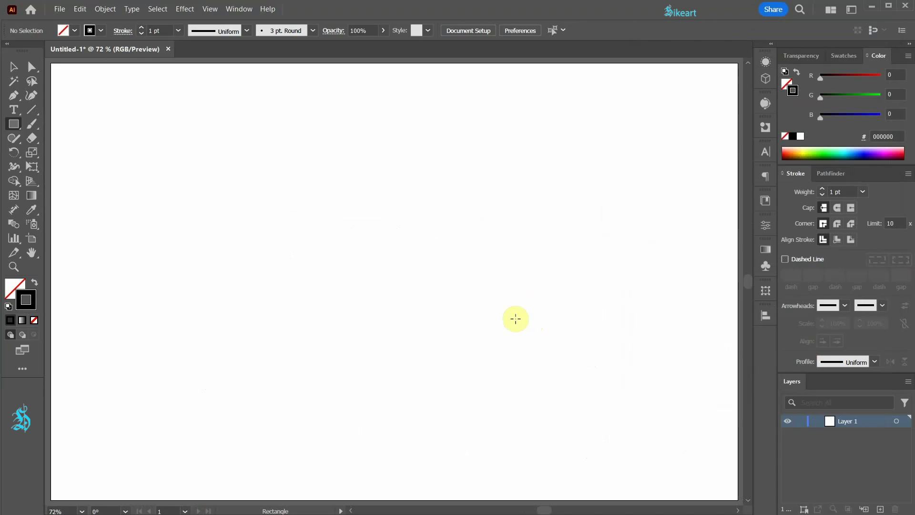
pyautogui.hotkey('ctrl', '0')
pyautogui.press('m')
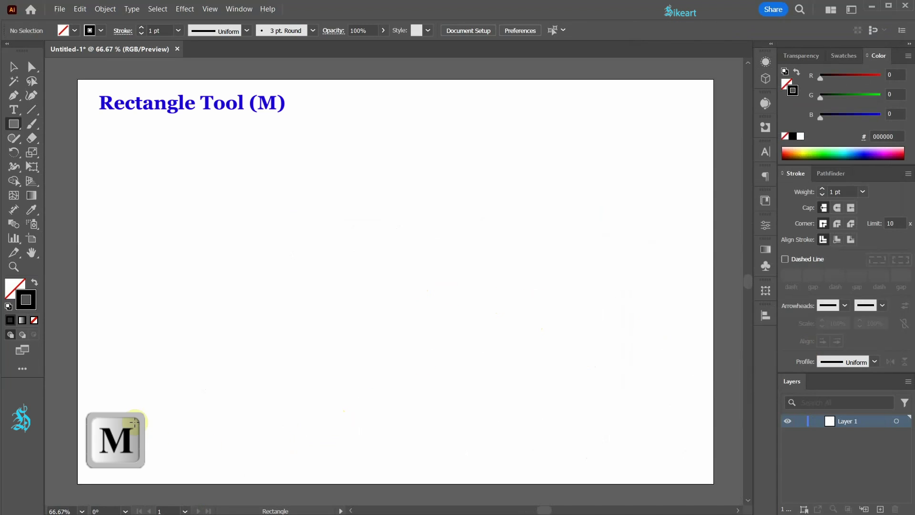
pyautogui.moveTo(77, 80); pyautogui.dragTo(714, 483)
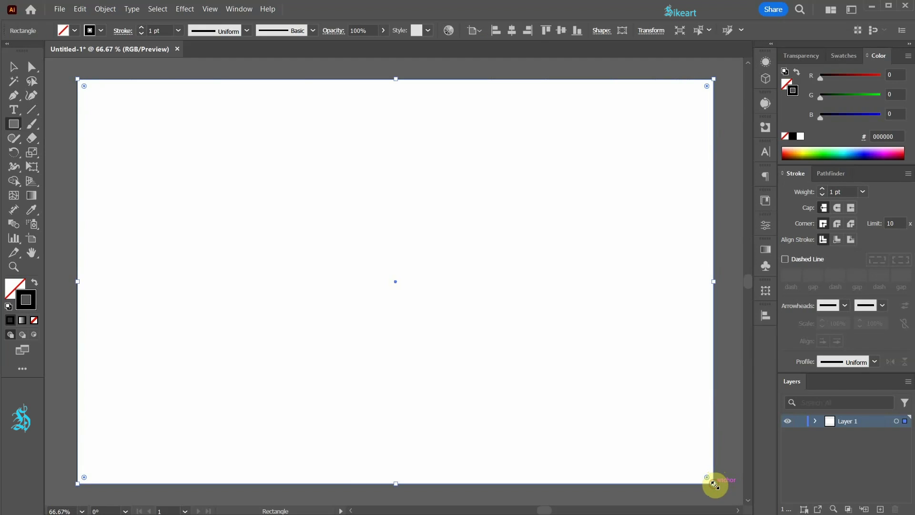
pyautogui.keyDown('ctrl'); pyautogui.click(548, 297); pyautogui.keyUp('ctrl')
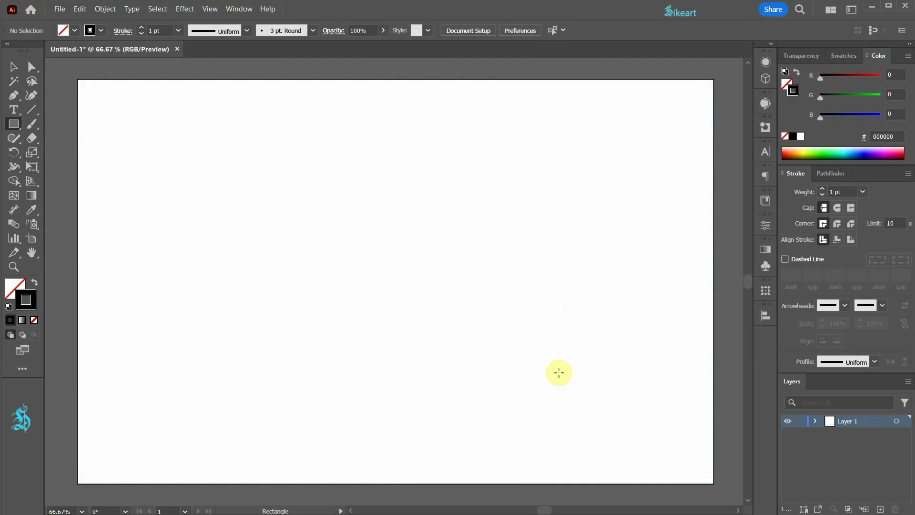
pyautogui.press('p')
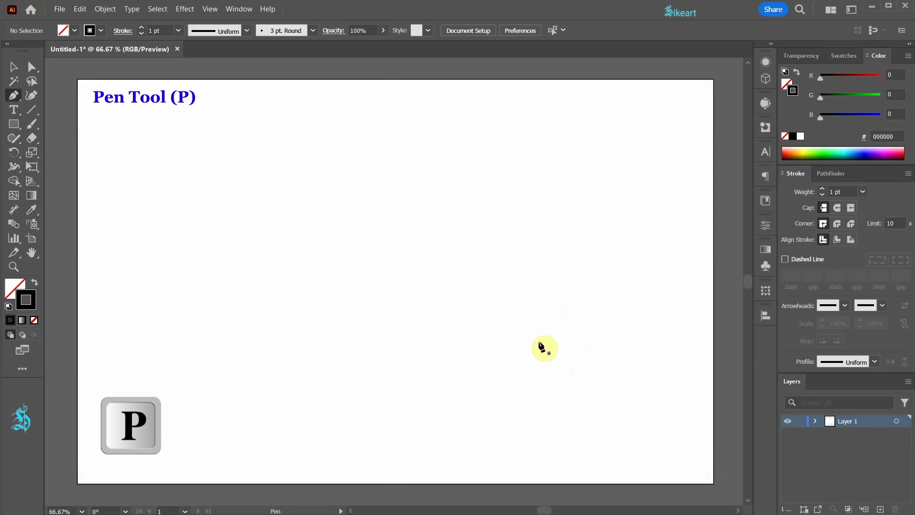
# - Draw the two corner-to-corner diagonals across the artboard with the Pen tool
pyautogui.click(77, 78)
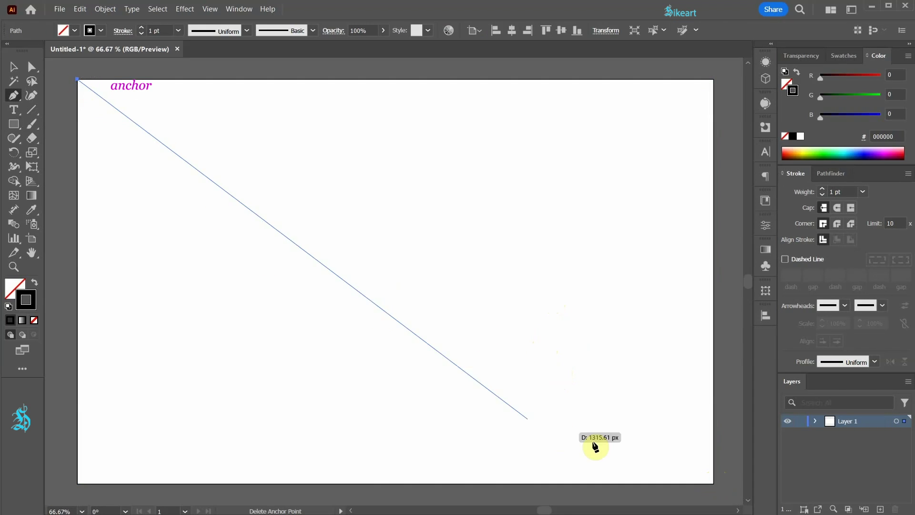
pyautogui.click(714, 484)
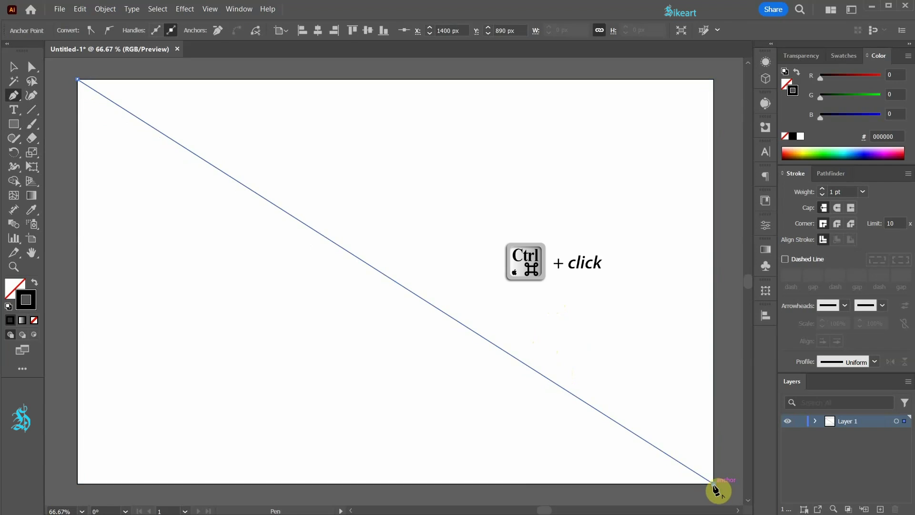
pyautogui.keyDown('ctrl'); pyautogui.click(639, 353); pyautogui.keyUp('ctrl')
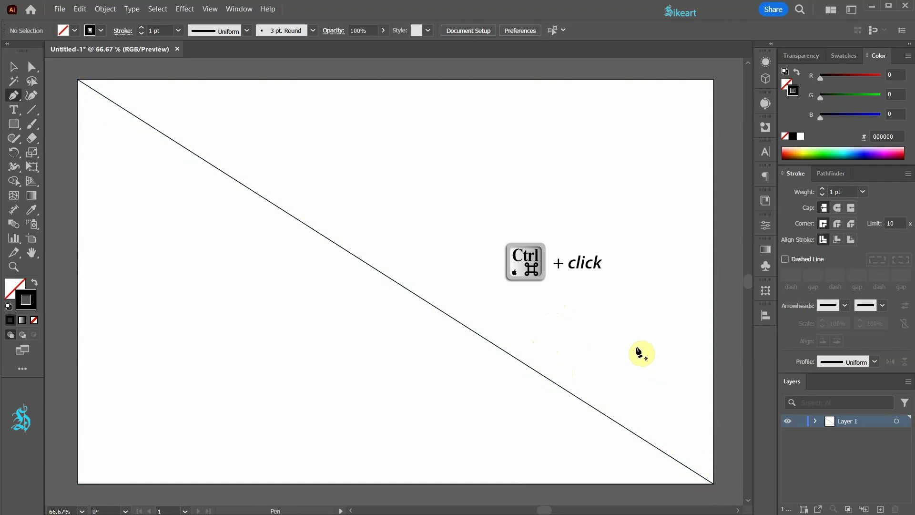
pyautogui.click(713, 78)
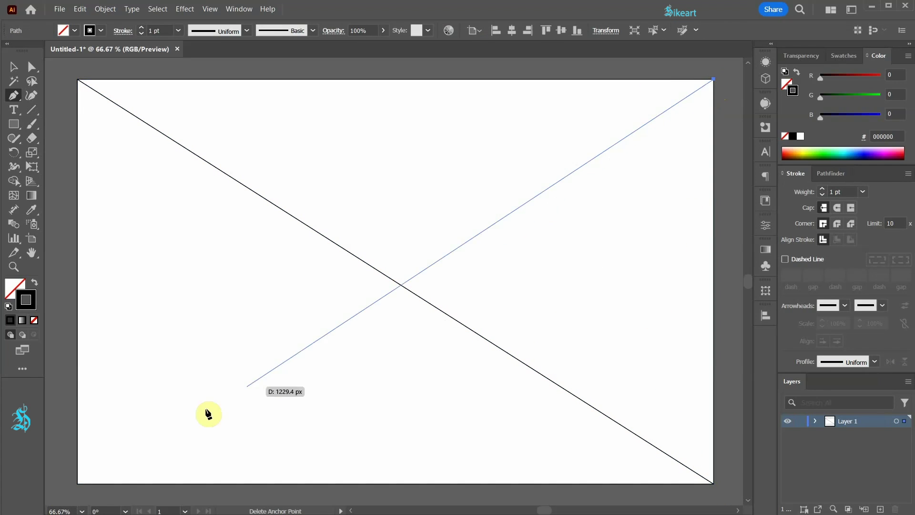
pyautogui.click(76, 484)
pyautogui.keyDown('ctrl'); pyautogui.click(138, 375); pyautogui.keyUp('ctrl')
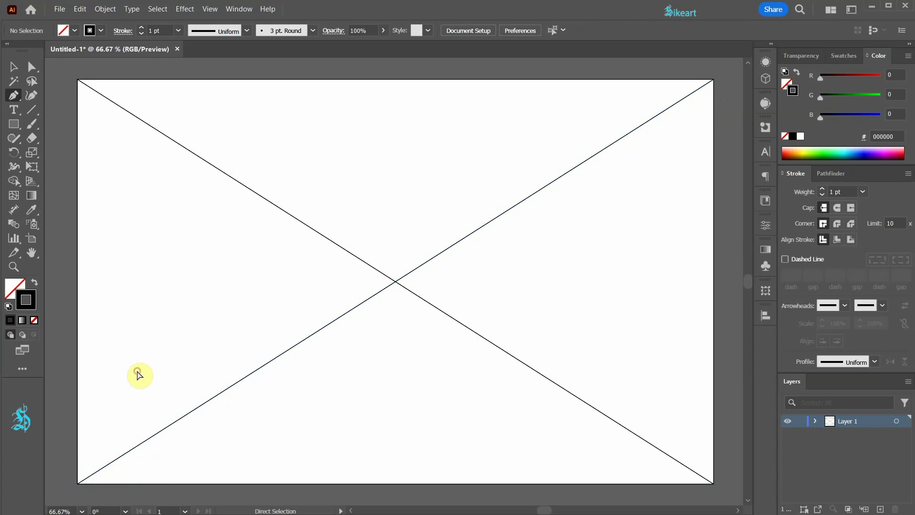
# - Draw a closed diamond through the left, top, right and bottom edge midpoints
pyautogui.click(78, 281)
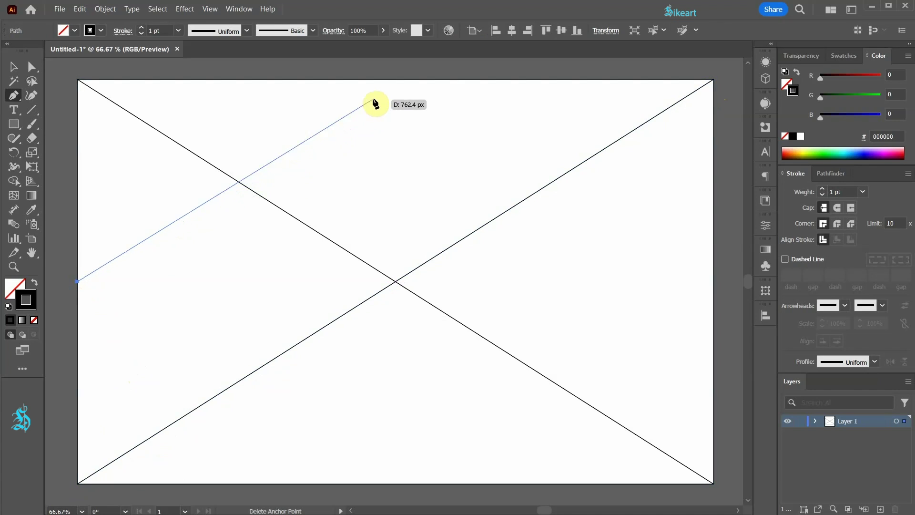
pyautogui.click(396, 80)
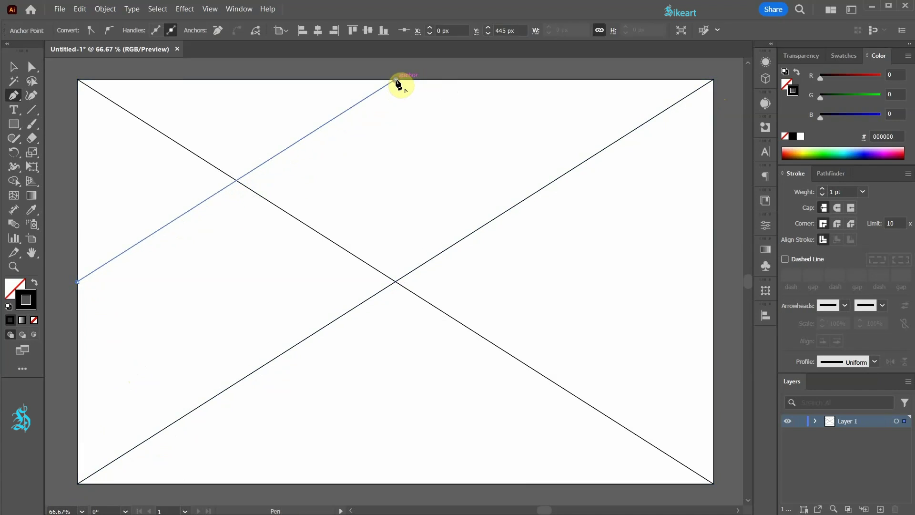
pyautogui.click(713, 281)
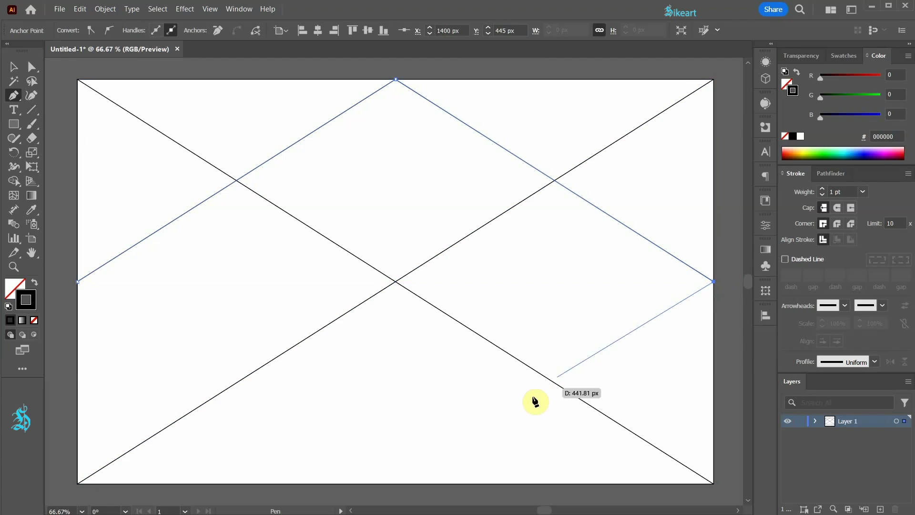
pyautogui.click(396, 483)
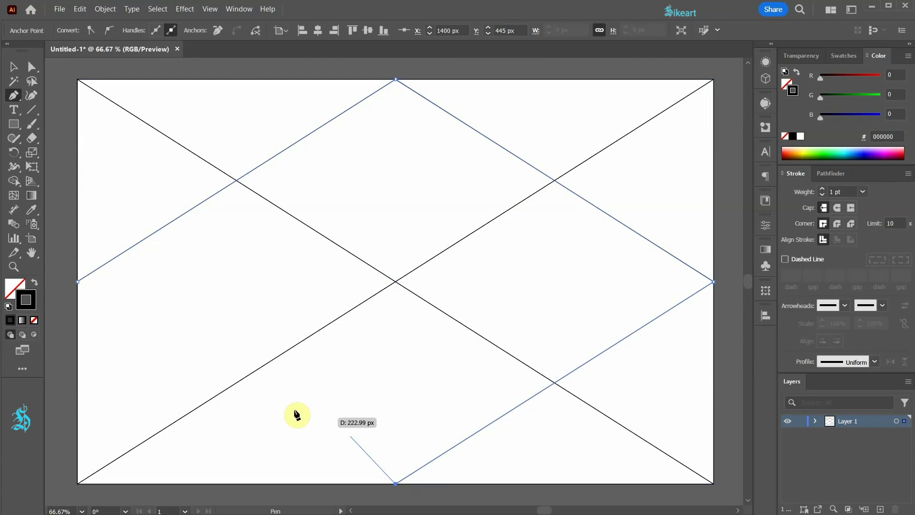
pyautogui.click(78, 283)
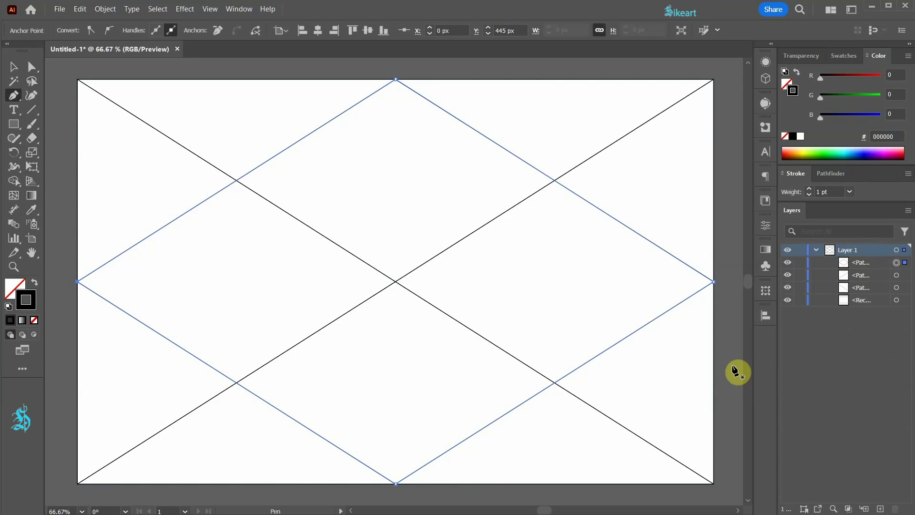
# - Select everything and split it at every intersection with Pathfinder Divide
pyautogui.hotkey('ctrl', 'a')
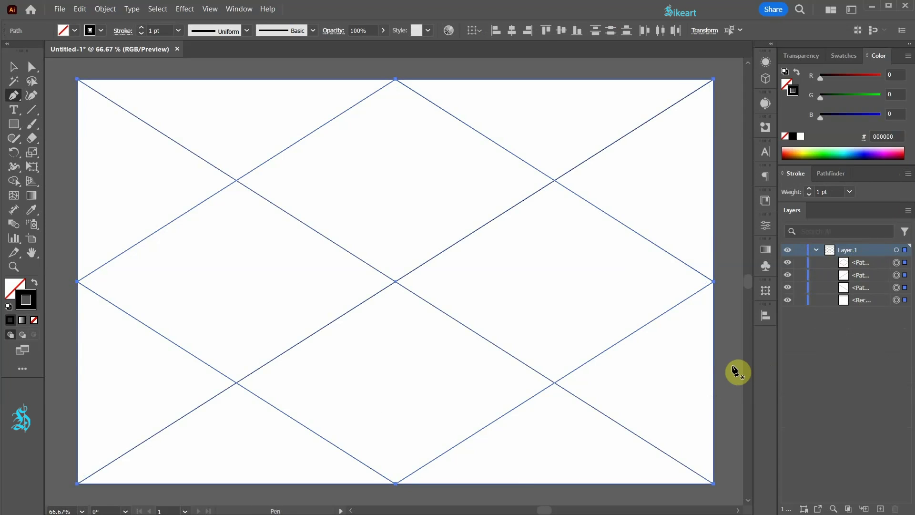
pyautogui.click(830, 176)
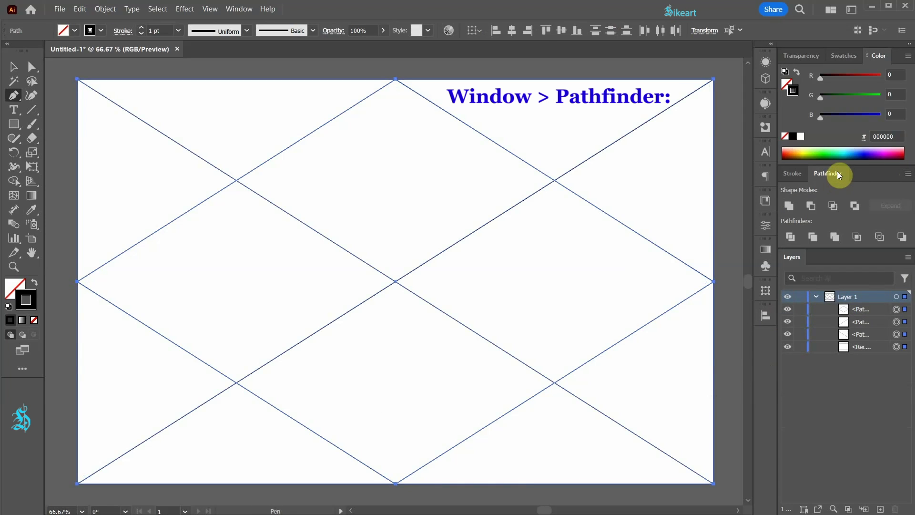
pyautogui.click(791, 237)
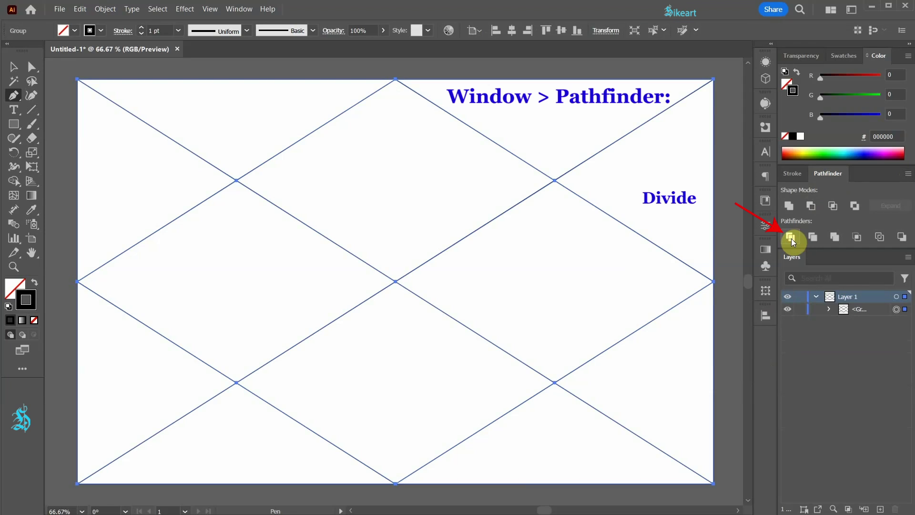
pyautogui.click(830, 310)
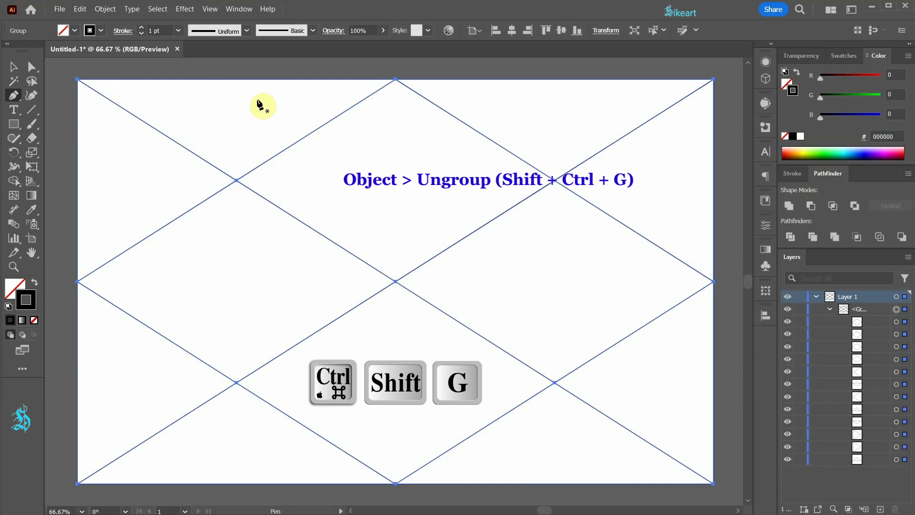
# - Ungroup the divided pieces, then test-move the top-left V piece and undo it
pyautogui.click(106, 9)
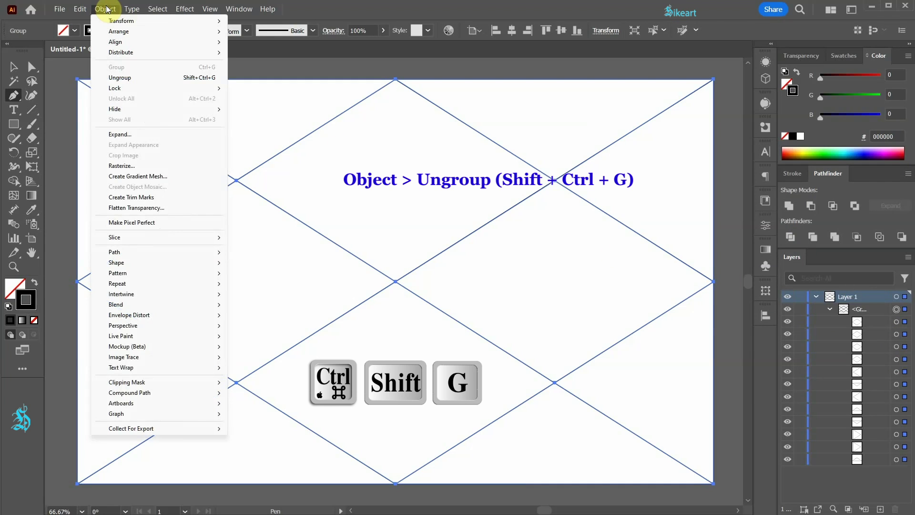
pyautogui.click(155, 78)
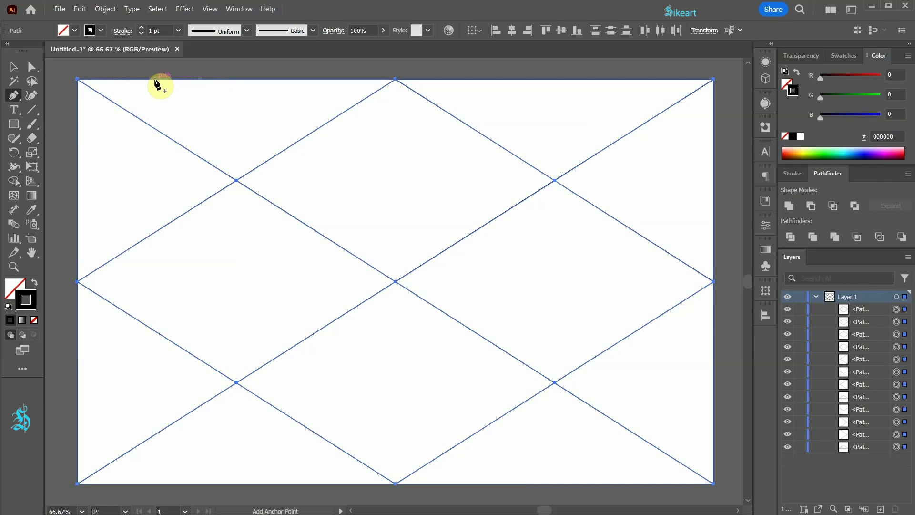
pyautogui.press('v')
pyautogui.click(184, 70)
pyautogui.moveTo(184, 70); pyautogui.dragTo(250, 70)
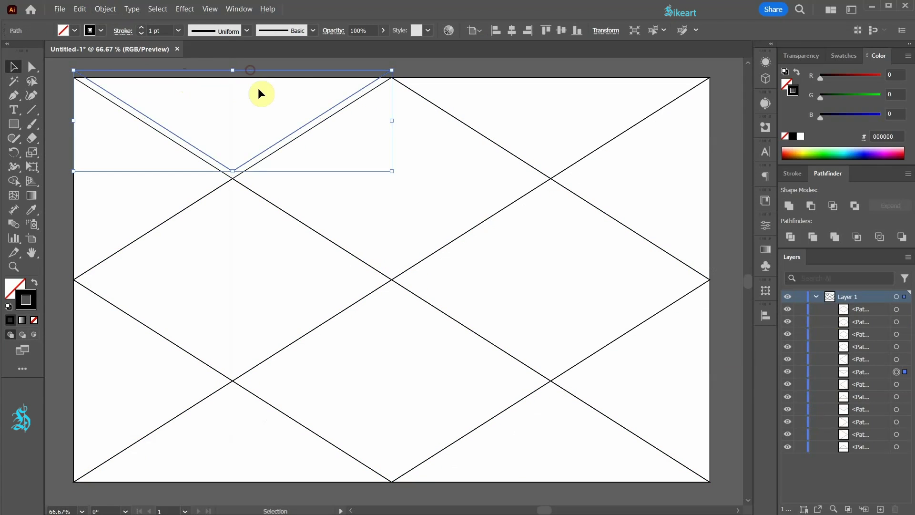
pyautogui.hotkey('ctrl', 'z')
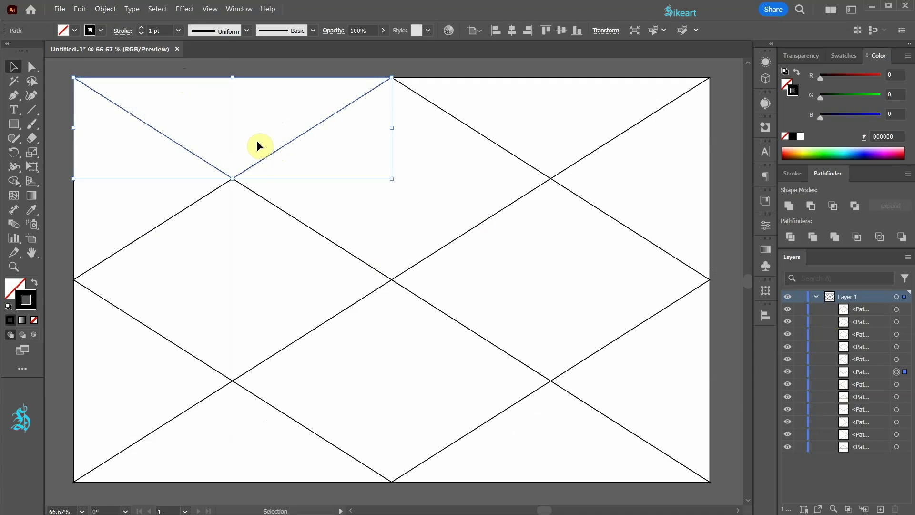
# - At 100% zoom, select the left-edge triangle piece and bring up its Transform effect
pyautogui.click(173, 258)
pyautogui.scroll(2, 76, 177)
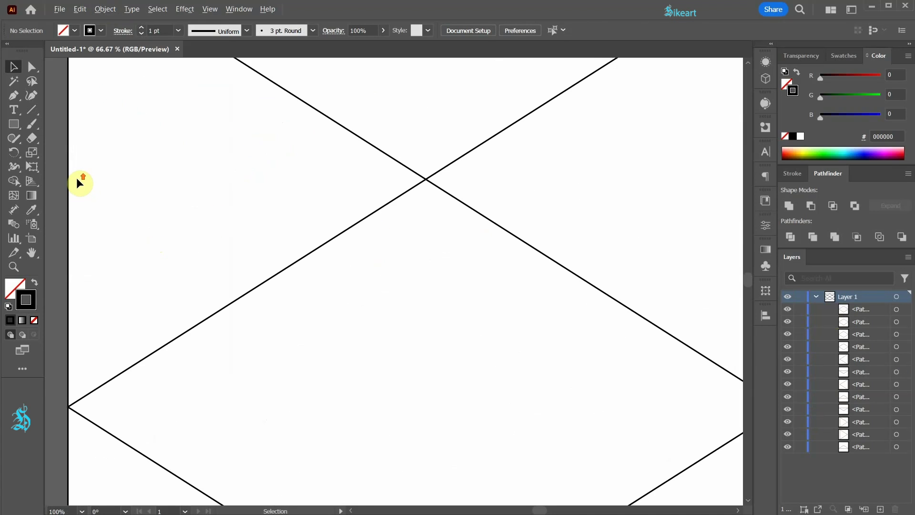
pyautogui.hotkey('ctrl', '-')
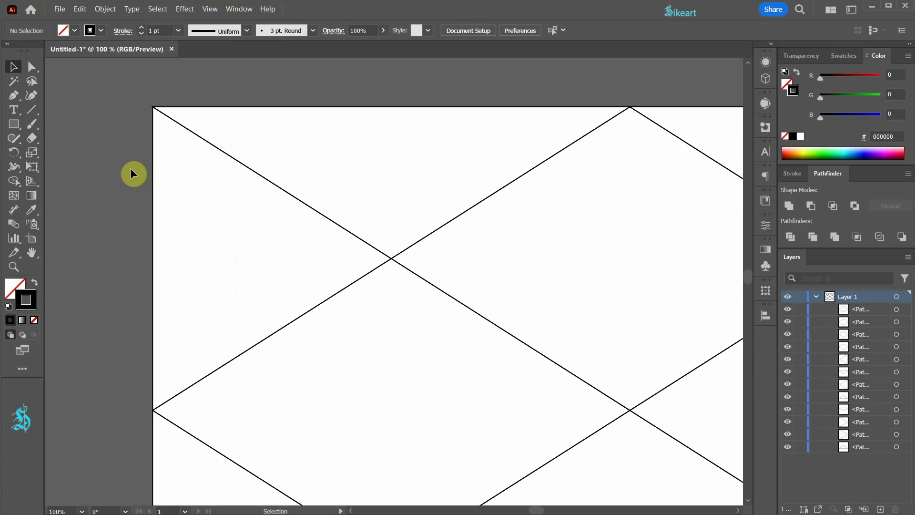
pyautogui.moveTo(133, 174); pyautogui.dragTo(216, 278)
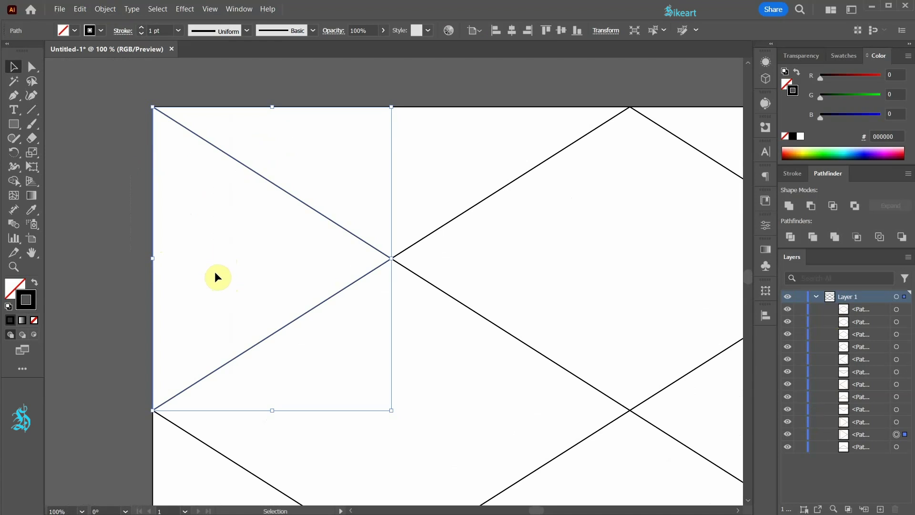
pyautogui.click(186, 10)
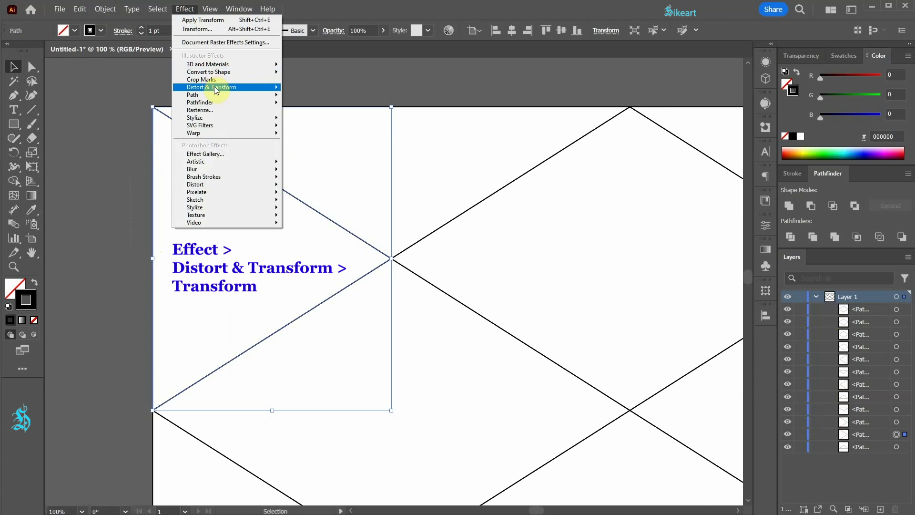
pyautogui.moveTo(215, 87)
pyautogui.click(318, 119)
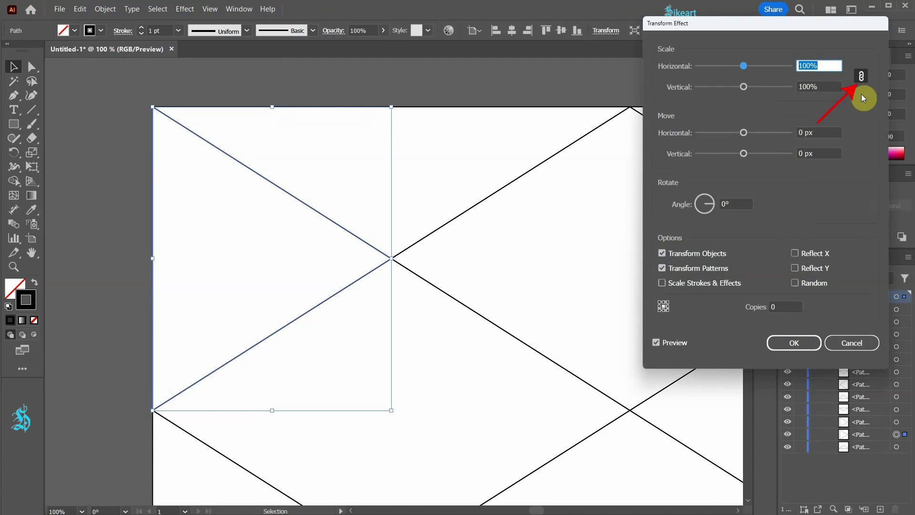
# - Set unlinked scale to 88% horizontal and 90% vertical, with both moves at -7 px
pyautogui.click(863, 75)
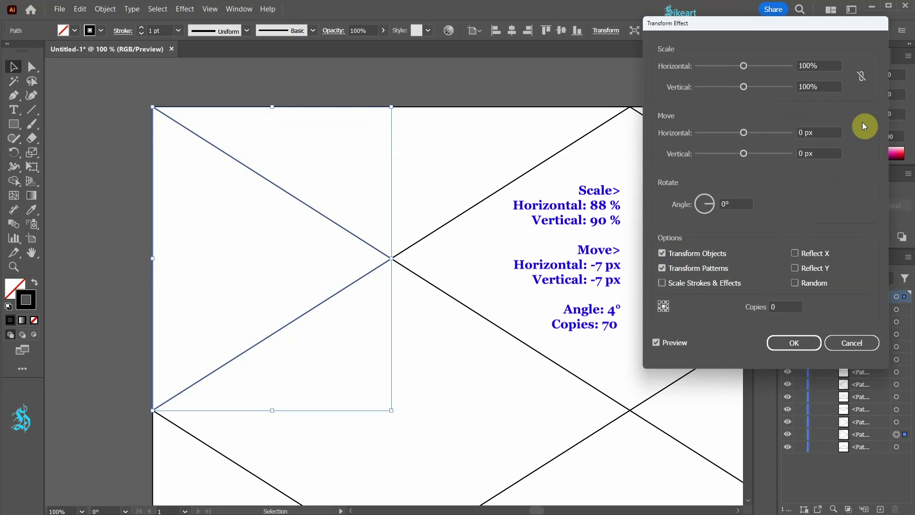
pyautogui.moveTo(811, 64); pyautogui.dragTo(780, 66)
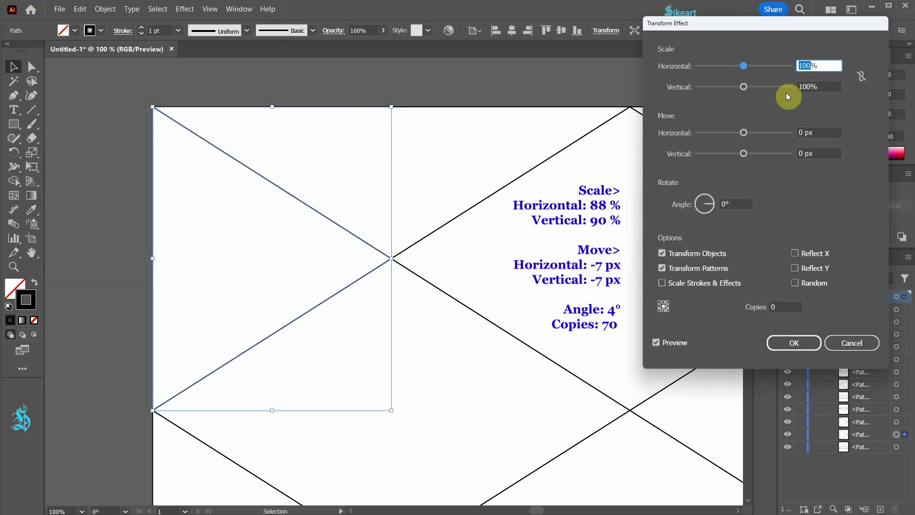
pyautogui.press('Down')
pyautogui.press('Down')
pyautogui.press('Down')
pyautogui.press('Down')
pyautogui.press('Down')
pyautogui.press('Down')
pyautogui.press('Down')
pyautogui.press('Down')
pyautogui.press('Down')
pyautogui.press('Down')
pyautogui.press('Down')
pyautogui.press('Down')
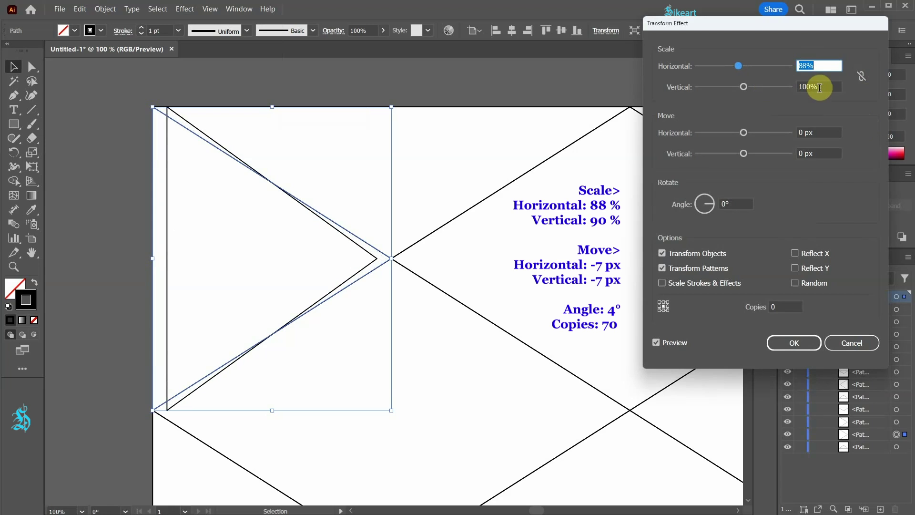
pyautogui.moveTo(817, 87); pyautogui.dragTo(790, 86)
pyautogui.press('Down')
pyautogui.press('Down')
pyautogui.press('Down')
pyautogui.press('Down')
pyautogui.press('Down')
pyautogui.press('Down')
pyautogui.press('Down')
pyautogui.press('Down')
pyautogui.press('Down')
pyautogui.press('Down')
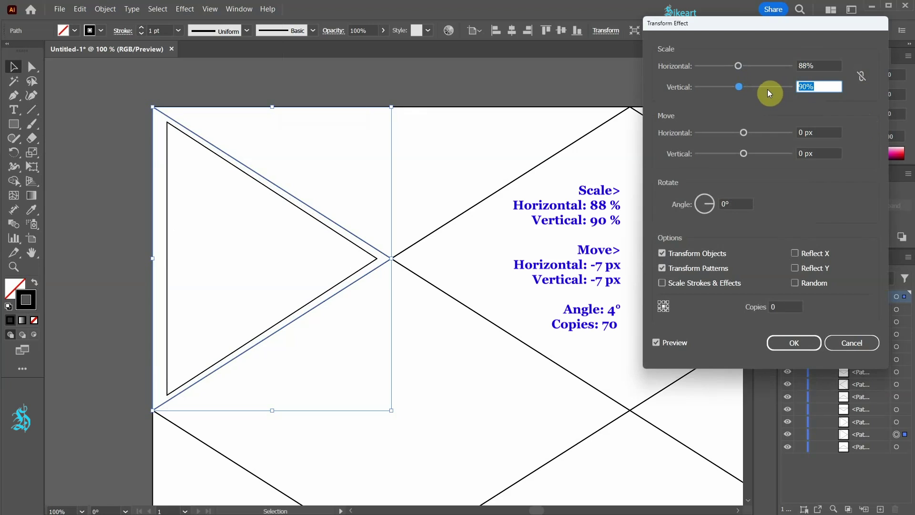
pyautogui.click(804, 132)
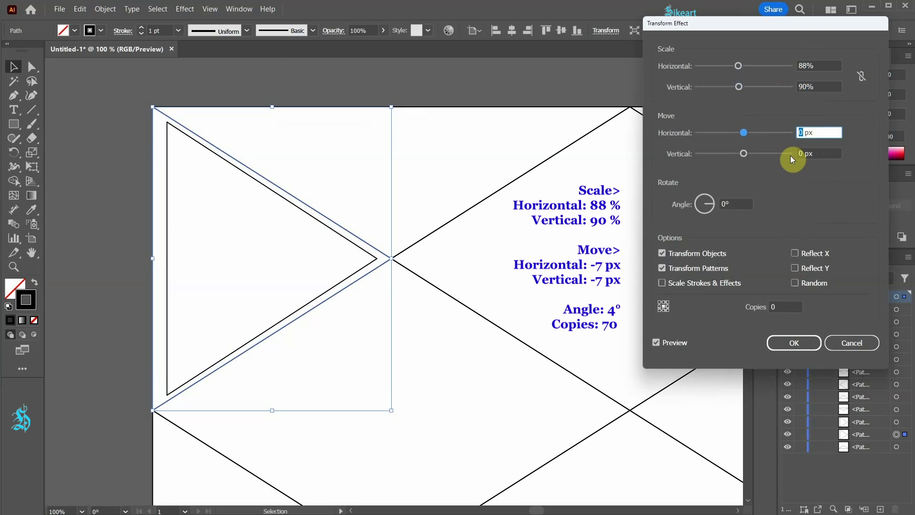
pyautogui.press('Down')
pyautogui.press('Down')
pyautogui.press('Down')
pyautogui.press('Down')
pyautogui.press('Down')
pyautogui.press('Down')
pyautogui.press('Down')
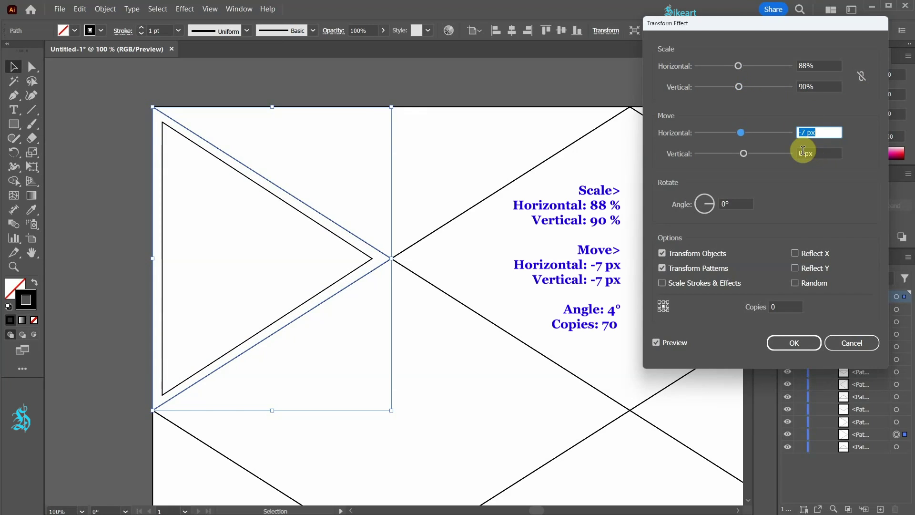
pyautogui.click(803, 151)
pyautogui.press('Down')
pyautogui.press('Down')
pyautogui.press('Down')
pyautogui.press('Down')
pyautogui.press('Down')
pyautogui.press('Down')
pyautogui.press('Down')
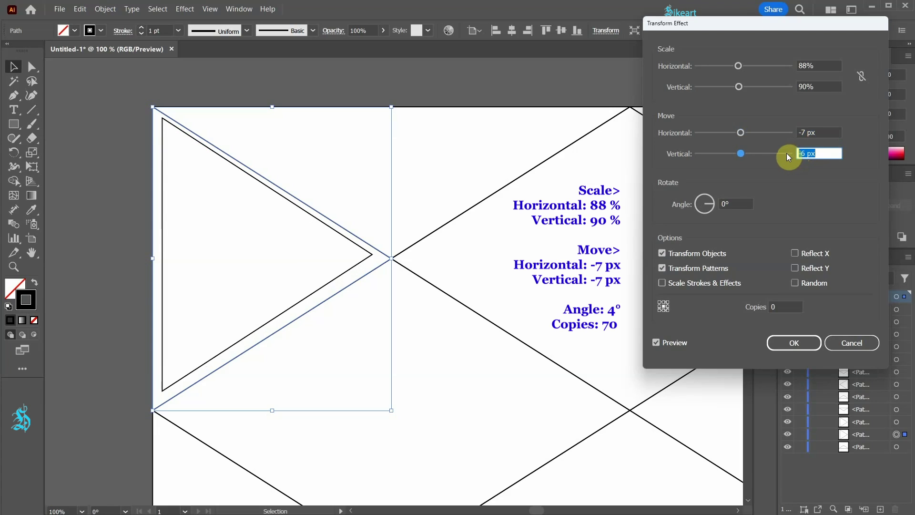
# - Rotate each copy by 4°, set the copies count, and apply the spiral effect
pyautogui.click(738, 204)
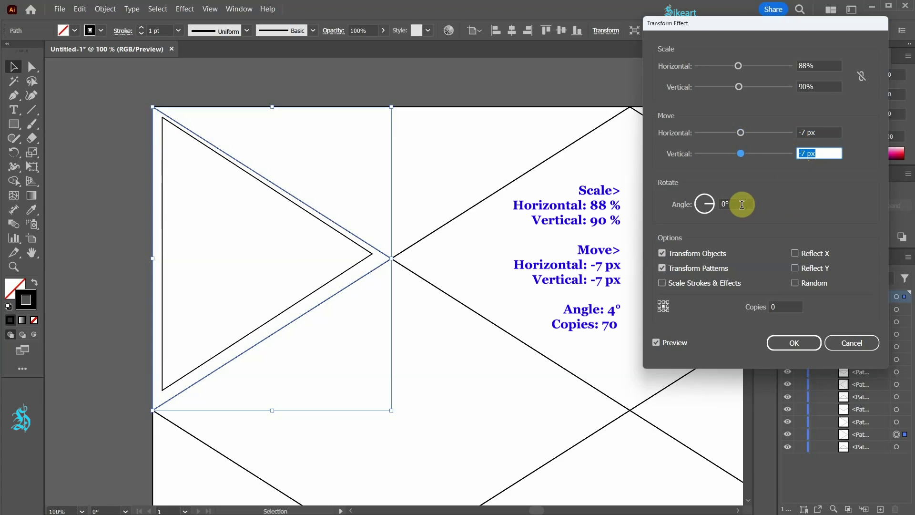
pyautogui.press('Up')
pyautogui.press('Up')
pyautogui.press('Up')
pyautogui.press('Up')
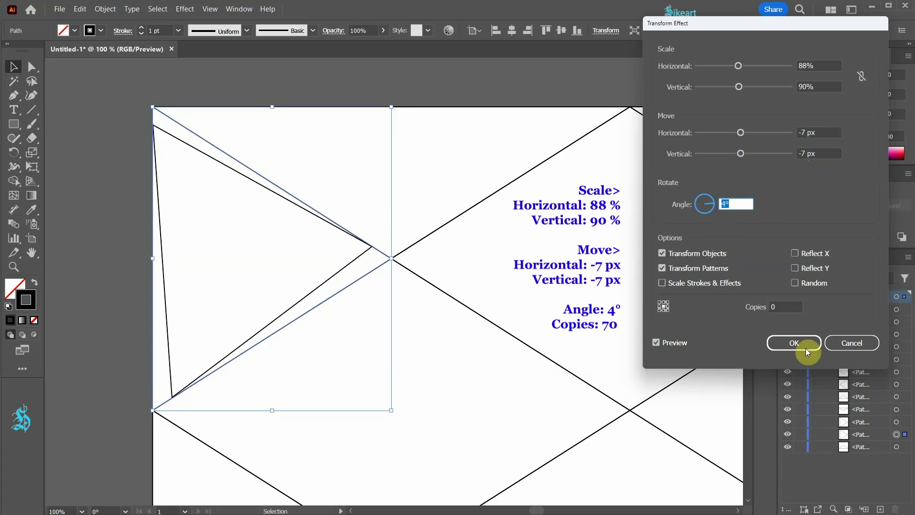
pyautogui.click(784, 305)
pyautogui.press('Up')
pyautogui.press('Up')
pyautogui.press('Up')
pyautogui.press('Up')
pyautogui.press('Up')
pyautogui.press('Up')
pyautogui.press('Up')
pyautogui.press('Up')
pyautogui.press('Up')
pyautogui.press('Up')
pyautogui.press('Up')
pyautogui.press('Up')
pyautogui.press('Up')
pyautogui.press('Up')
pyautogui.press('Up')
pyautogui.press('Up')
pyautogui.press('Up')
pyautogui.press('Up')
pyautogui.press('Up')
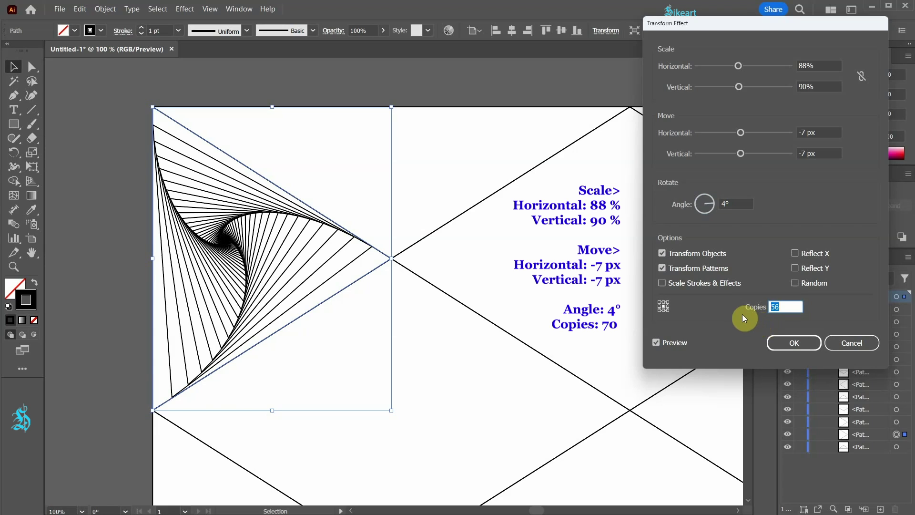
pyautogui.click(794, 343)
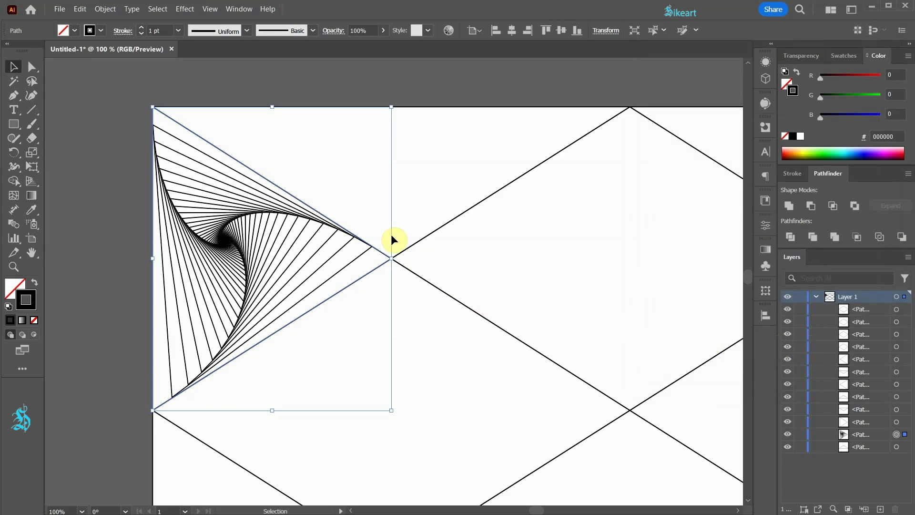
# - Reapply the same spiral Transform effect to the triangle in the lower-left square
pyautogui.hotkey('ctrl', '-')
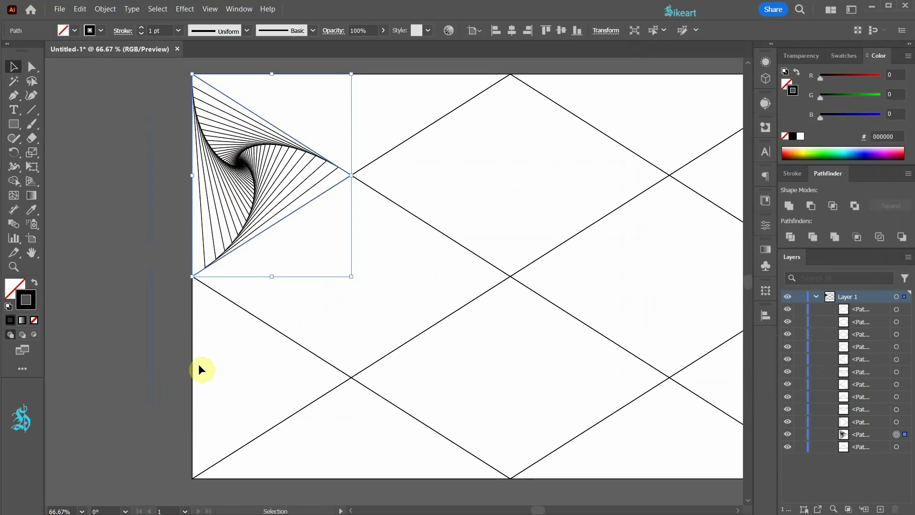
pyautogui.click(213, 383)
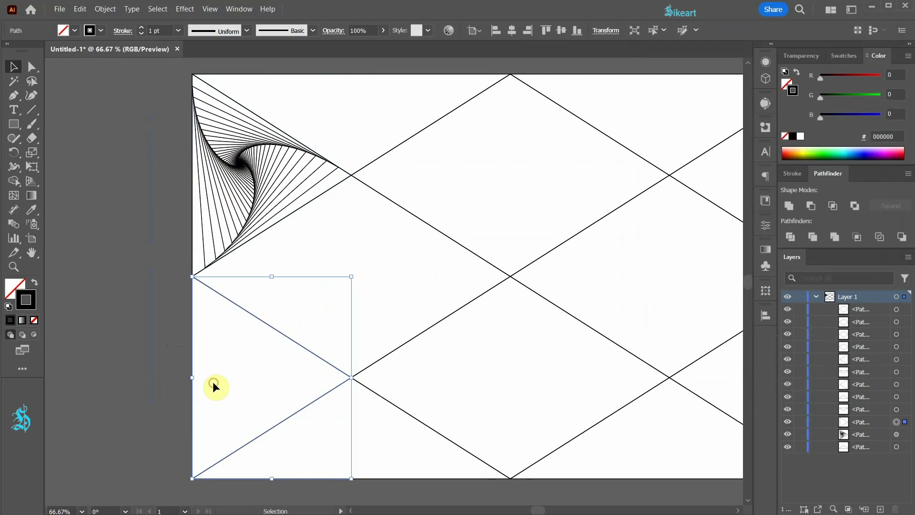
pyautogui.click(185, 9)
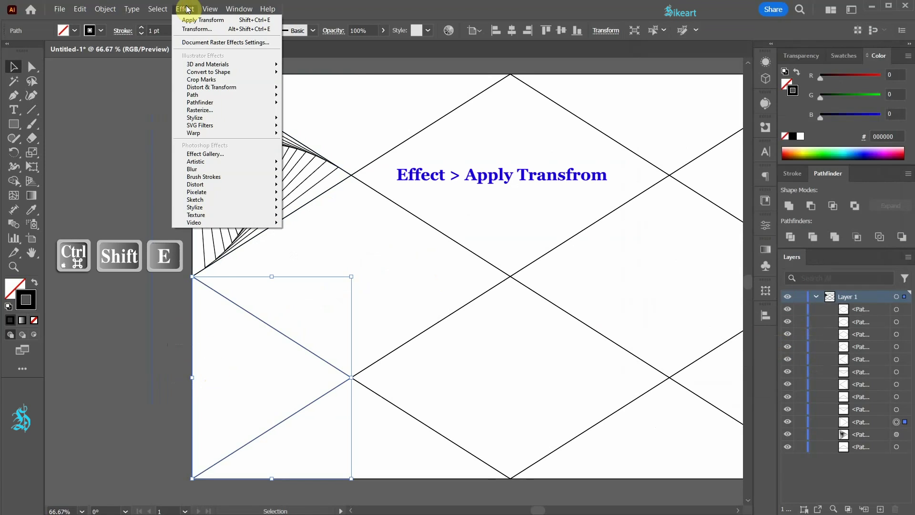
pyautogui.click(235, 21)
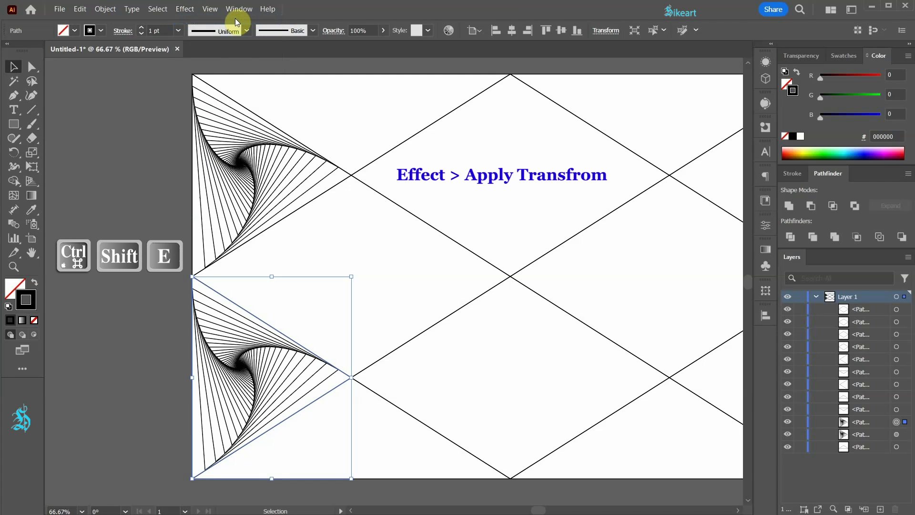
pyautogui.click(152, 270)
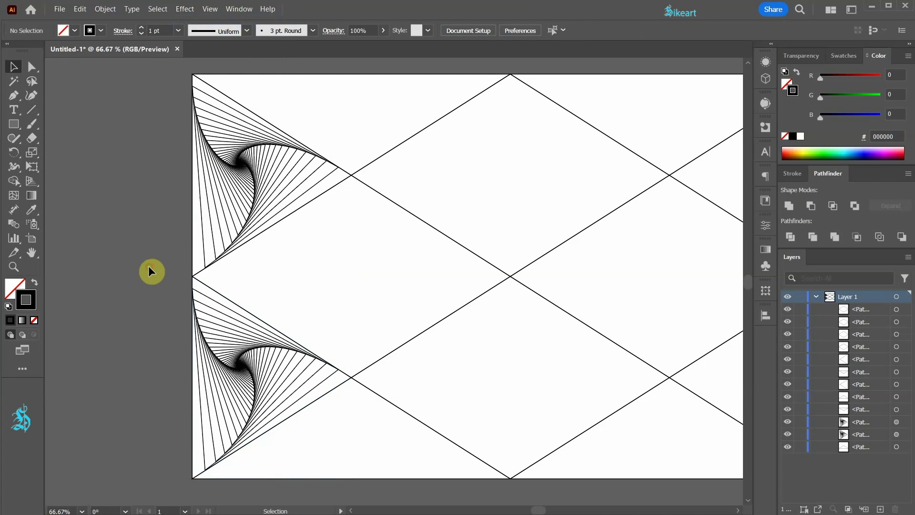
pyautogui.press('space')
pyautogui.moveTo(473, 261); pyautogui.dragTo(339, 306)
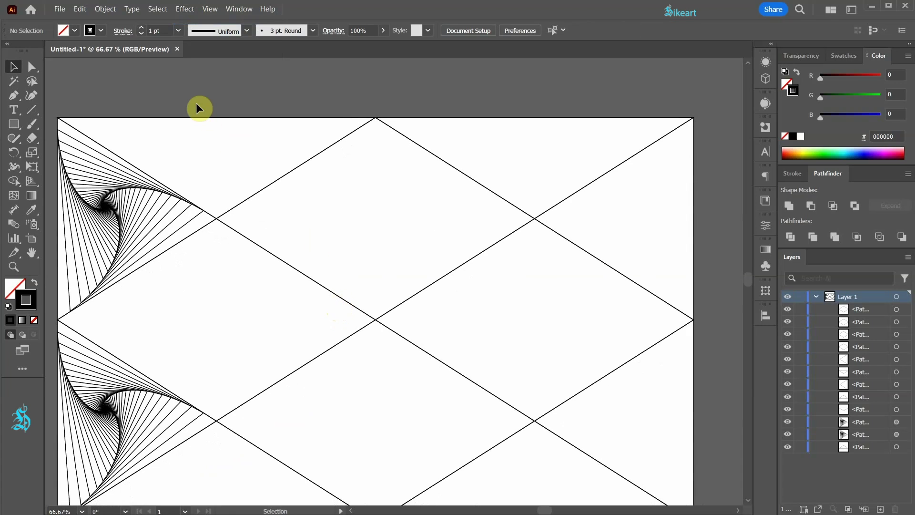
# - Select the flat triangle along the top edge and bring up its Transform effect
pyautogui.moveTo(187, 99); pyautogui.dragTo(256, 158)
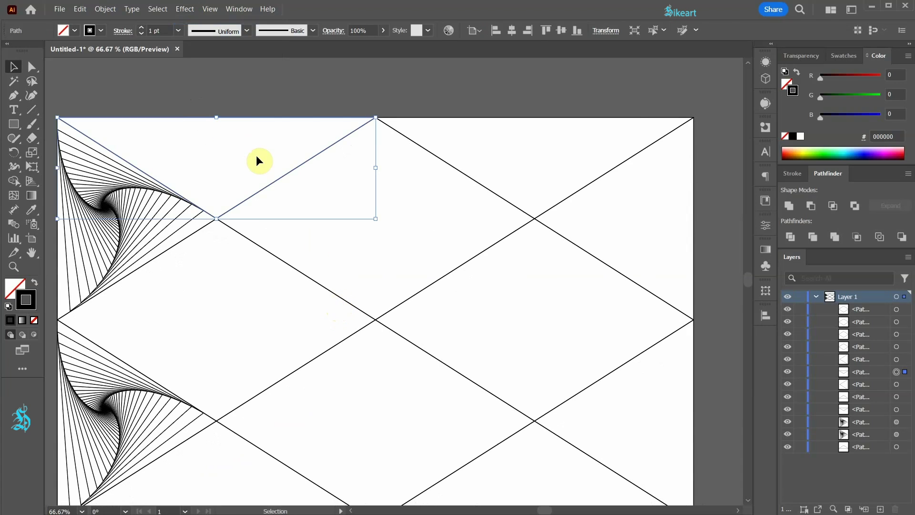
pyautogui.click(185, 9)
pyautogui.moveTo(245, 87)
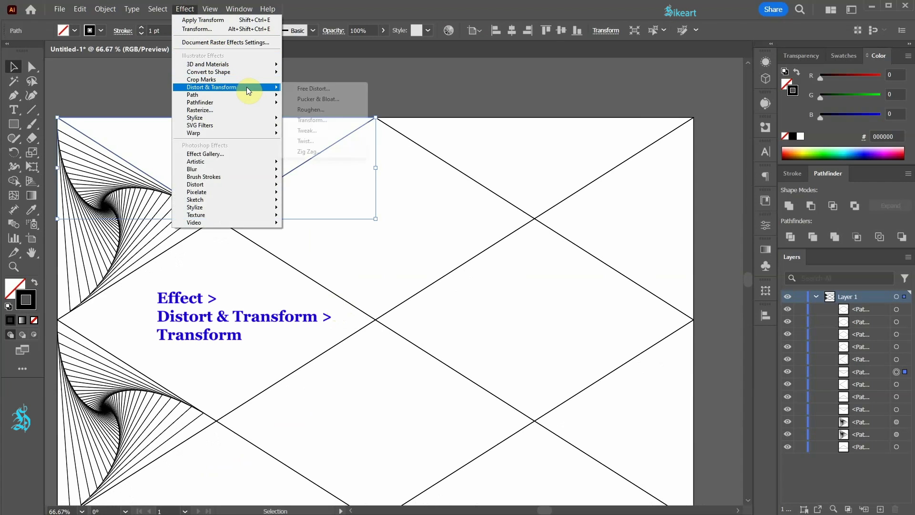
pyautogui.click(328, 121)
# - Enter scale 89%/86%, move -18/1 px, angle -3° and 70 copies, and confirm
pyautogui.scroll(-2, 816, 74)
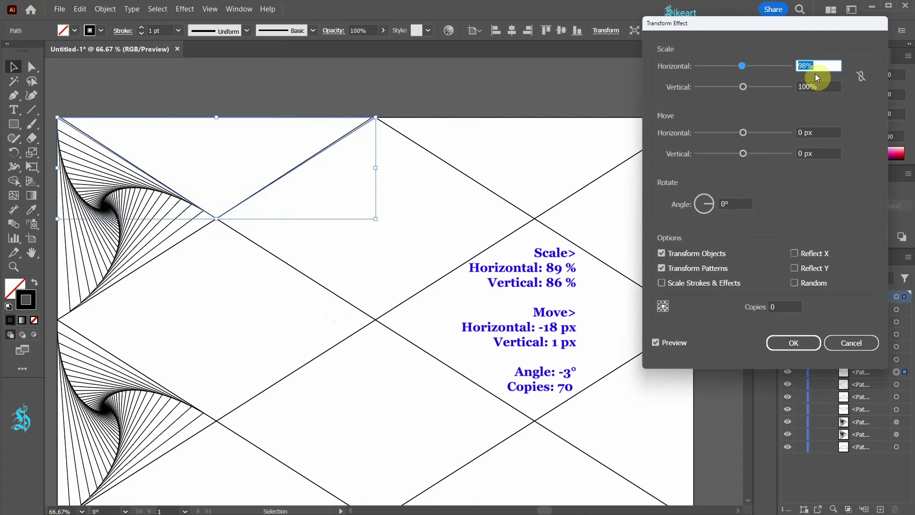
pyautogui.write('89')
pyautogui.press('Tab')
pyautogui.write('86')
pyautogui.press('Tab')
pyautogui.write('-18')
pyautogui.press('Tab')
pyautogui.write('1')
pyautogui.press('Tab')
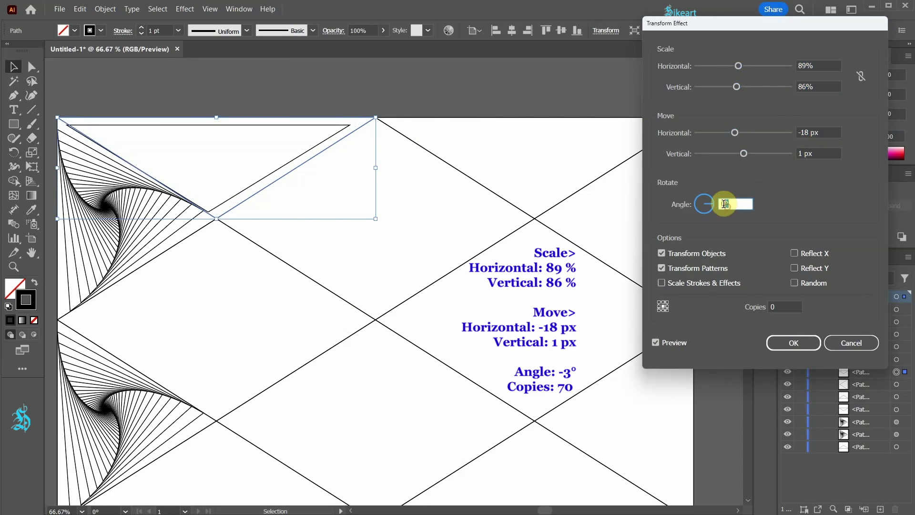
pyautogui.write('-3')
pyautogui.press('Tab')
pyautogui.write('70')
pyautogui.click(800, 346)
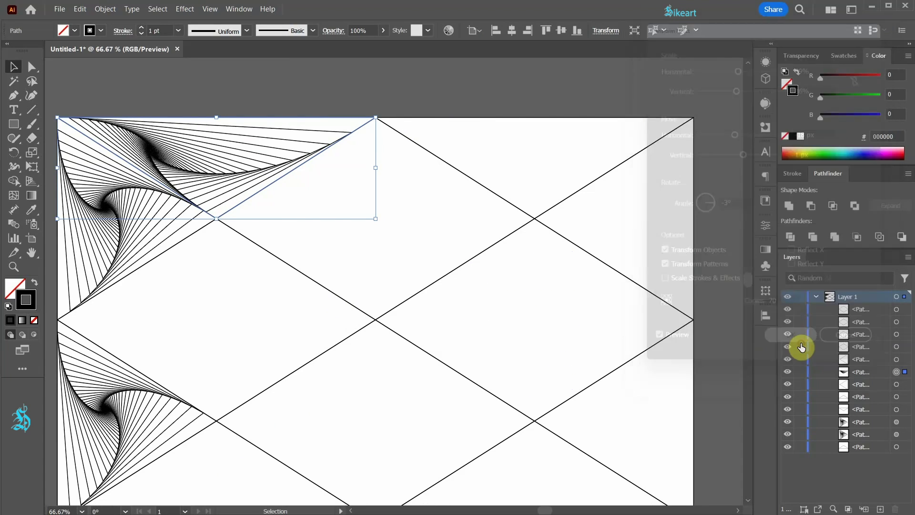
pyautogui.click(565, 149)
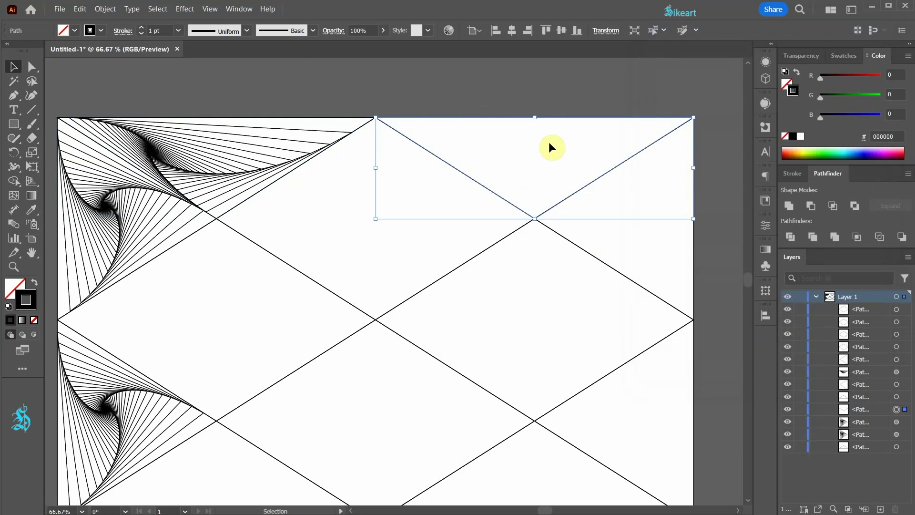
# - Reapply the spiral transform to the upper-right top triangle
pyautogui.click(185, 8)
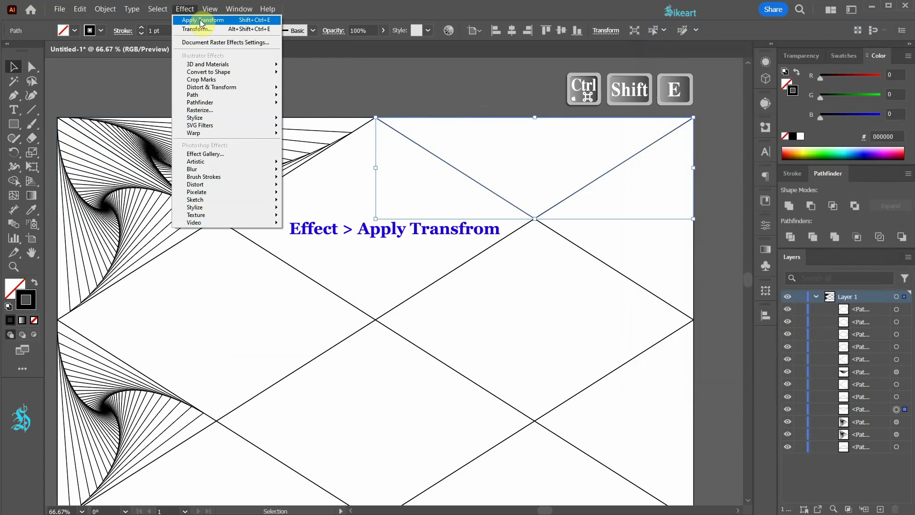
pyautogui.click(229, 20)
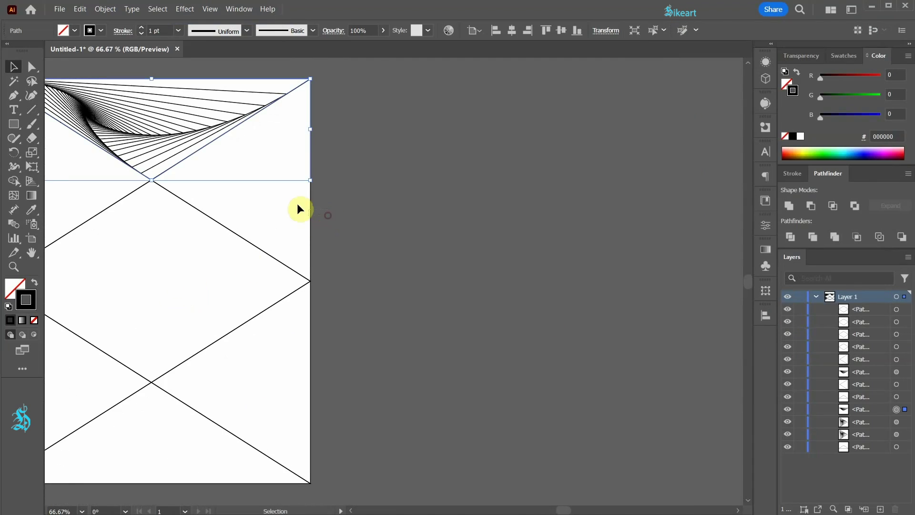
pyautogui.click(292, 201)
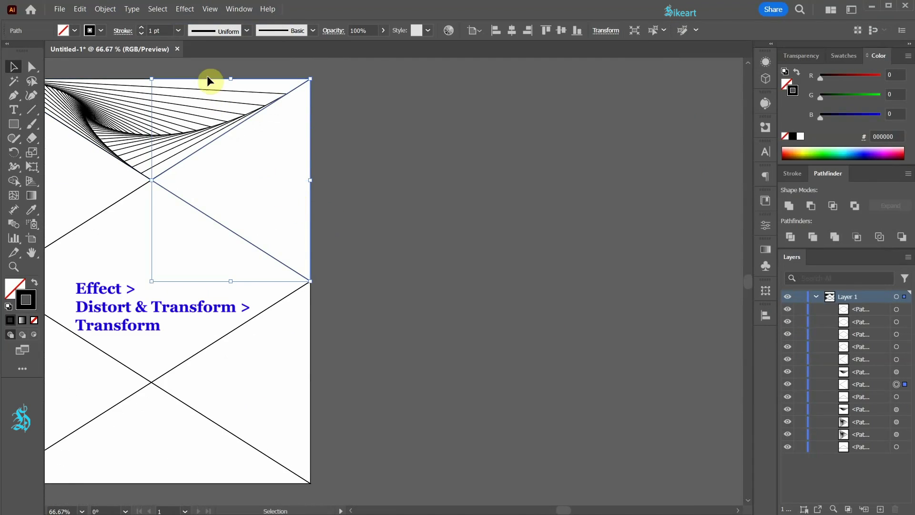
# - Give the right-edge triangle a Transform spiral: 88%/90% scale, 7/7 px move, 4°, 50 copies
pyautogui.click(185, 9)
pyautogui.moveTo(239, 87)
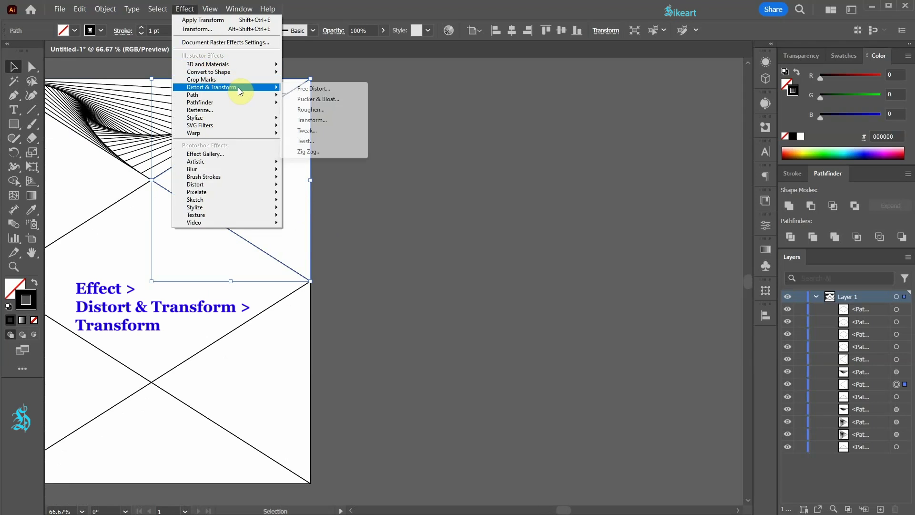
pyautogui.click(324, 121)
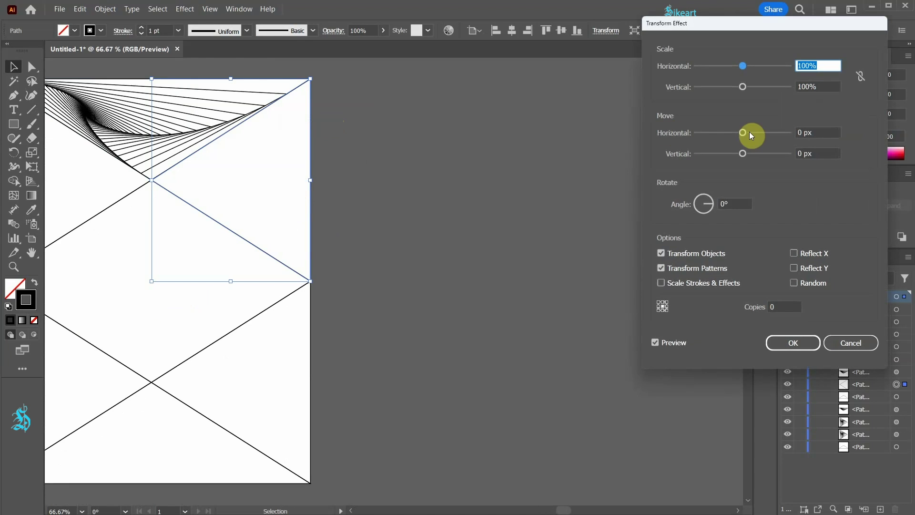
pyautogui.write('88')
pyautogui.press('Tab')
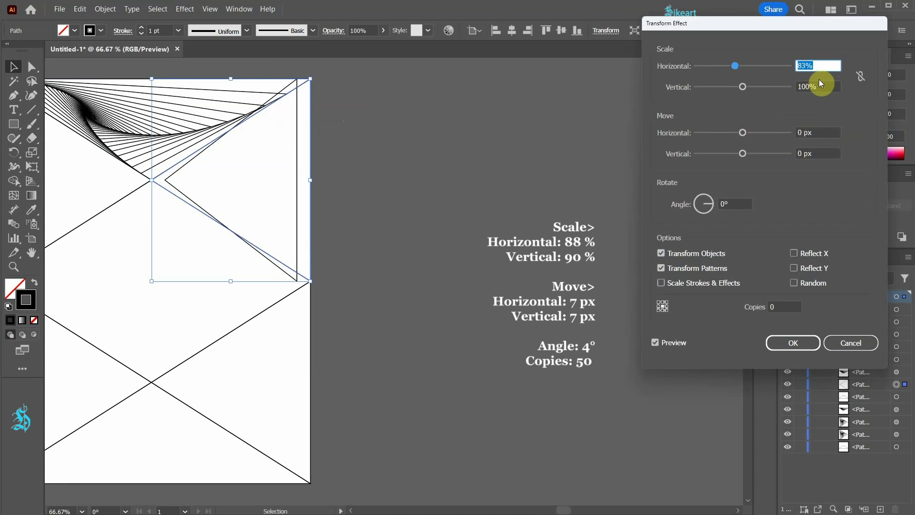
pyautogui.press('Down')
pyautogui.press('Down')
pyautogui.press('Down')
pyautogui.press('Down')
pyautogui.press('Down')
pyautogui.press('Down')
pyautogui.press('Down')
pyautogui.press('Down')
pyautogui.press('Down')
pyautogui.press('Down')
pyautogui.press('Tab')
pyautogui.press('Up')
pyautogui.press('Up')
pyautogui.press('Up')
pyautogui.press('Up')
pyautogui.press('Up')
pyautogui.press('Up')
pyautogui.press('Up')
pyautogui.press('Tab')
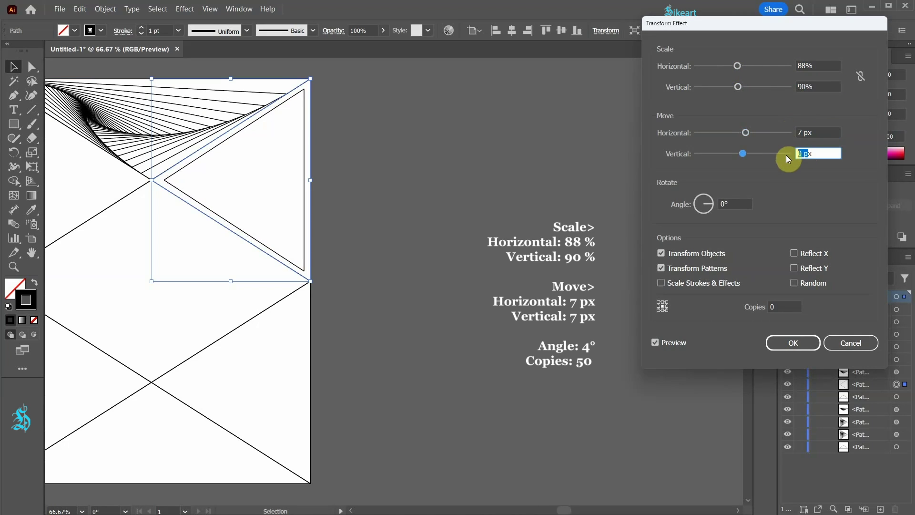
pyautogui.press('Up')
pyautogui.press('Up')
pyautogui.press('Up')
pyautogui.press('Up')
pyautogui.press('Up')
pyautogui.press('Up')
pyautogui.press('Up')
pyautogui.press('Tab')
pyautogui.press('Up')
pyautogui.press('Up')
pyautogui.press('Up')
pyautogui.press('Up')
pyautogui.press('Tab')
pyautogui.write('50')
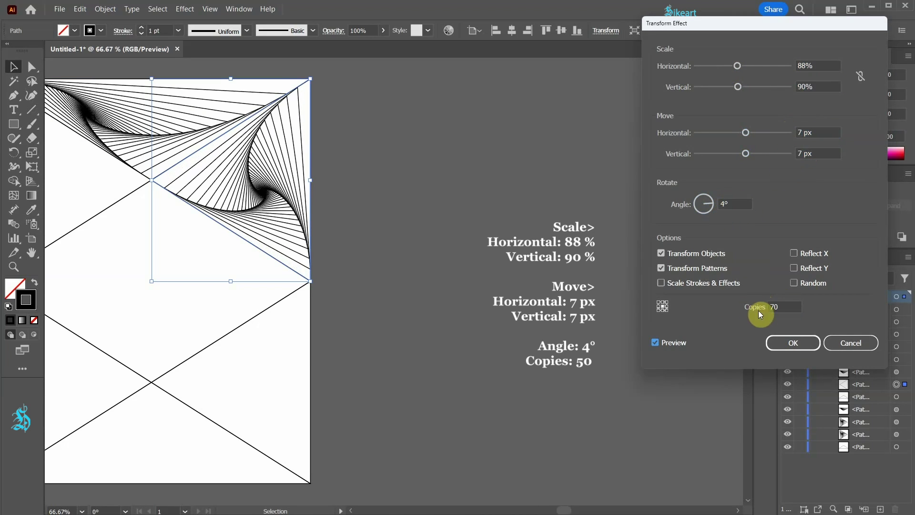
pyautogui.click(793, 343)
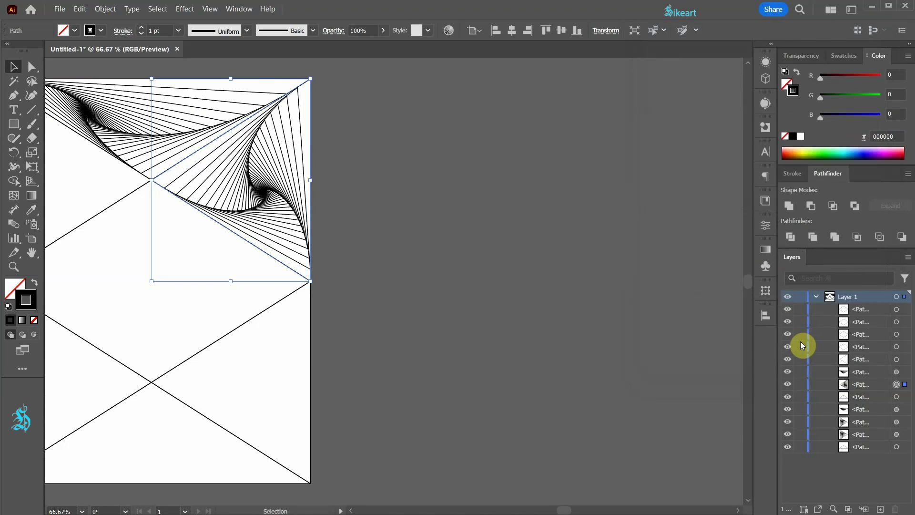
# - Reapply the same spiral to the lower right-edge triangle and zoom out
pyautogui.click(295, 363)
pyautogui.click(184, 9)
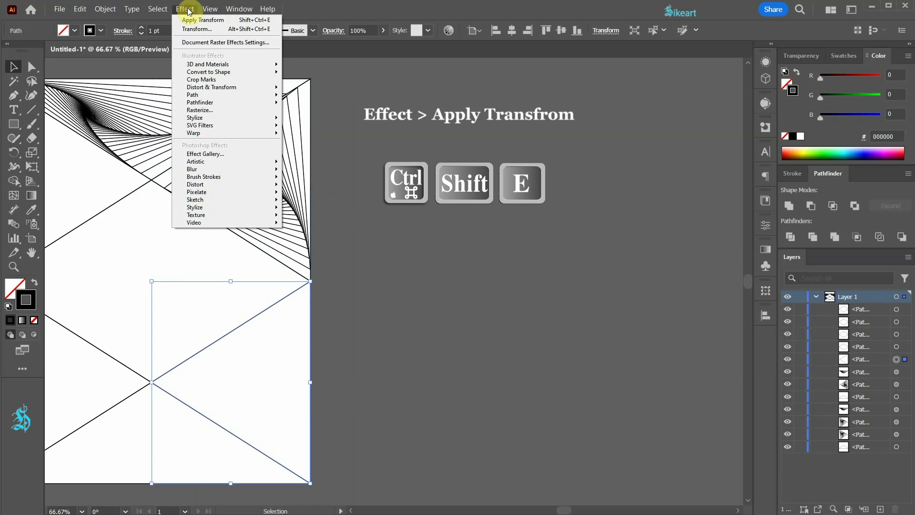
pyautogui.click(195, 21)
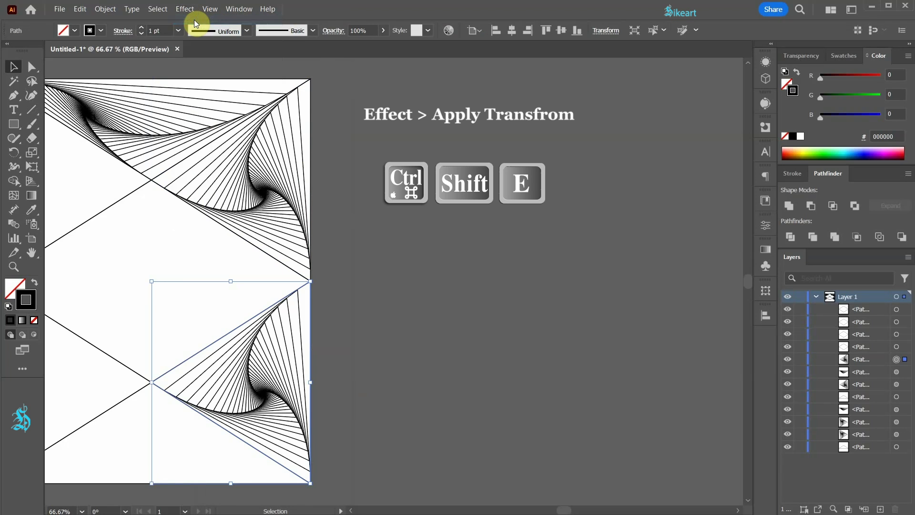
pyautogui.click(392, 313)
pyautogui.hotkey('ctrl', '-')
# - Spiral the bottom-left triangle with Transform: 89%/86% scale, 18/-1 px move, -3°, 70 copies
pyautogui.moveTo(231, 364); pyautogui.dragTo(403, 311)
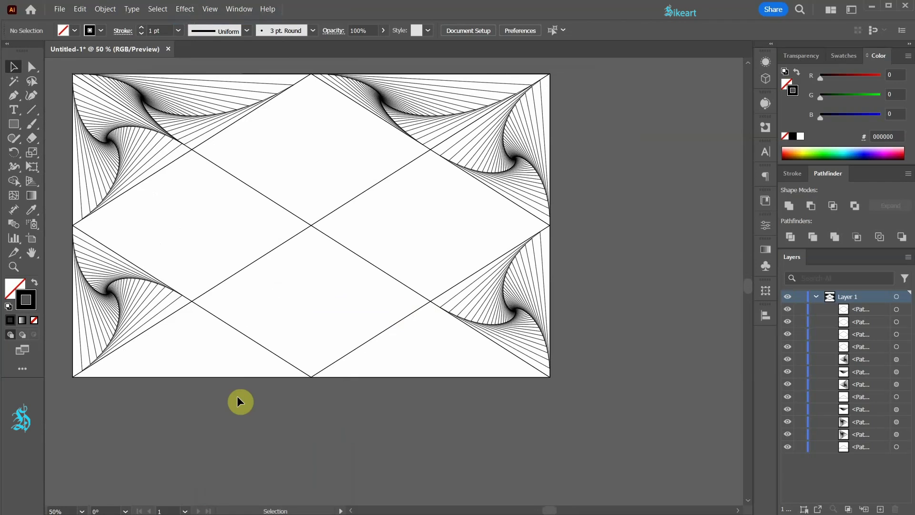
pyautogui.moveTo(224, 367); pyautogui.dragTo(180, 350)
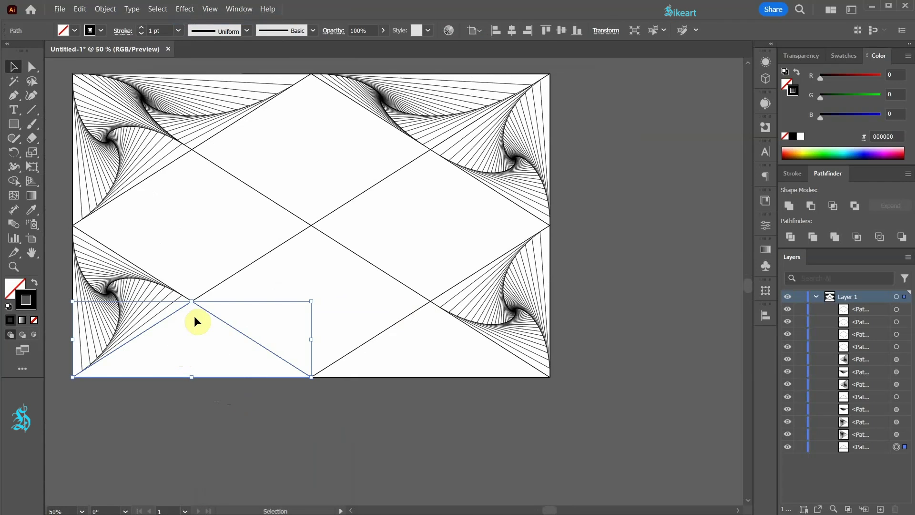
pyautogui.click(184, 9)
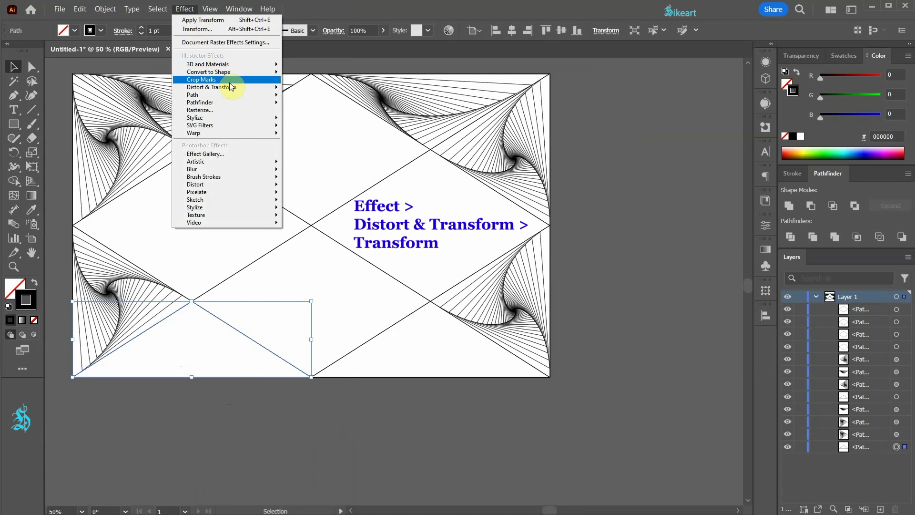
pyautogui.moveTo(232, 87)
pyautogui.click(329, 120)
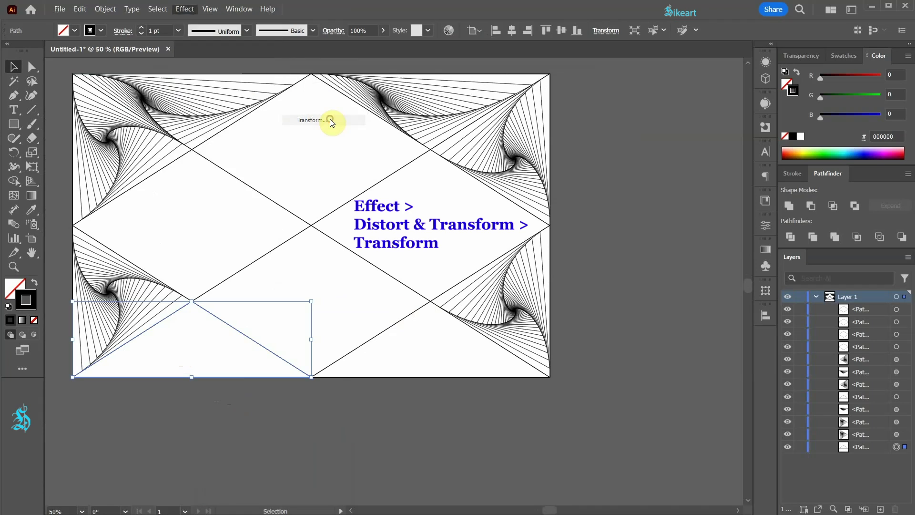
pyautogui.write('89')
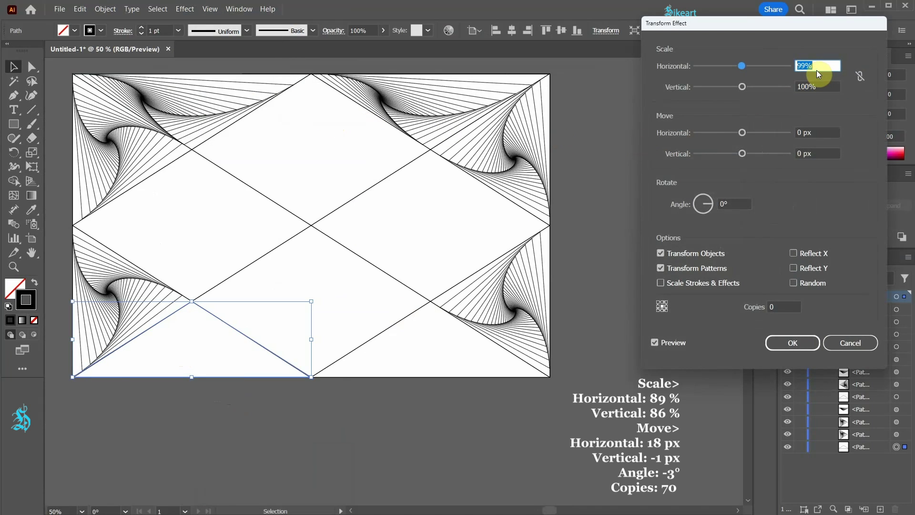
pyautogui.press('Tab')
pyautogui.press('Down')
pyautogui.press('Down')
pyautogui.write('86')
pyautogui.press('Tab')
pyautogui.write('18')
pyautogui.press('Tab')
pyautogui.press('Down')
pyautogui.press('Tab')
pyautogui.press('Down')
pyautogui.press('Down')
pyautogui.press('Down')
pyautogui.press('Tab')
pyautogui.write('70')
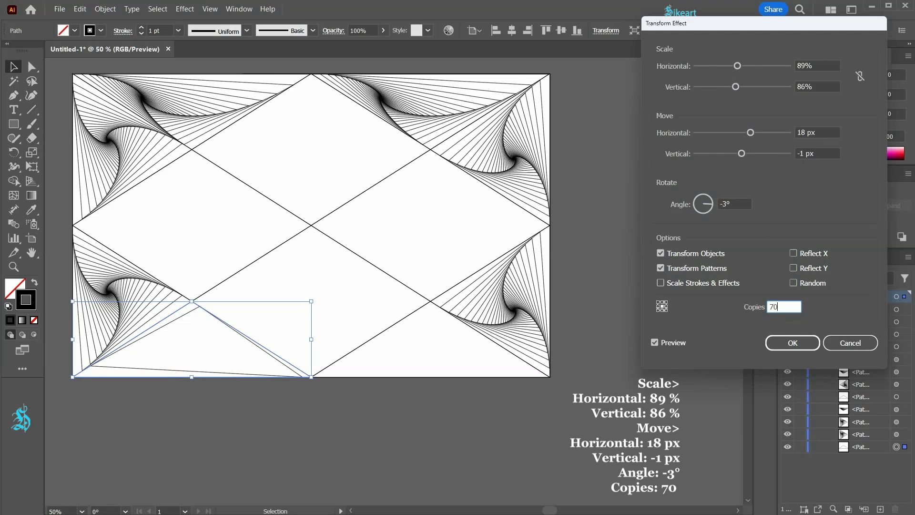
pyautogui.click(793, 343)
# - Reapply the same spiral to the lower-right bottom triangle
pyautogui.click(415, 363)
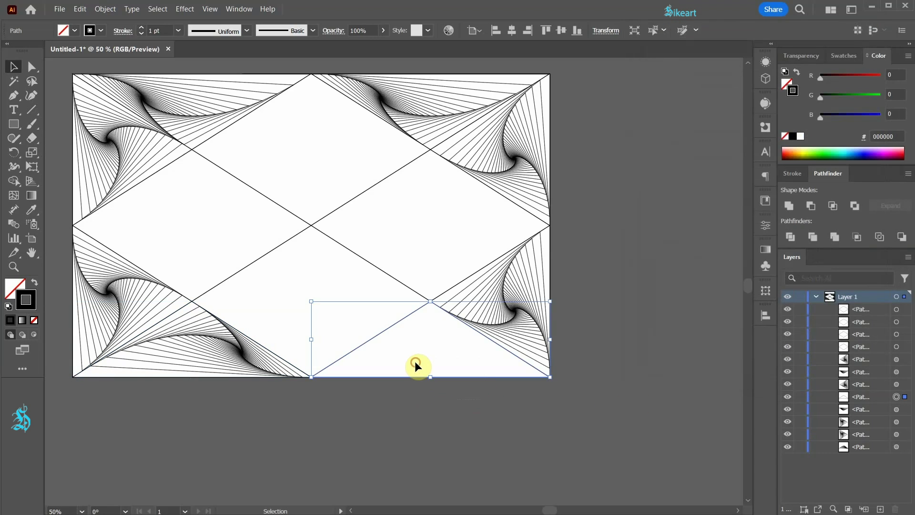
pyautogui.click(190, 9)
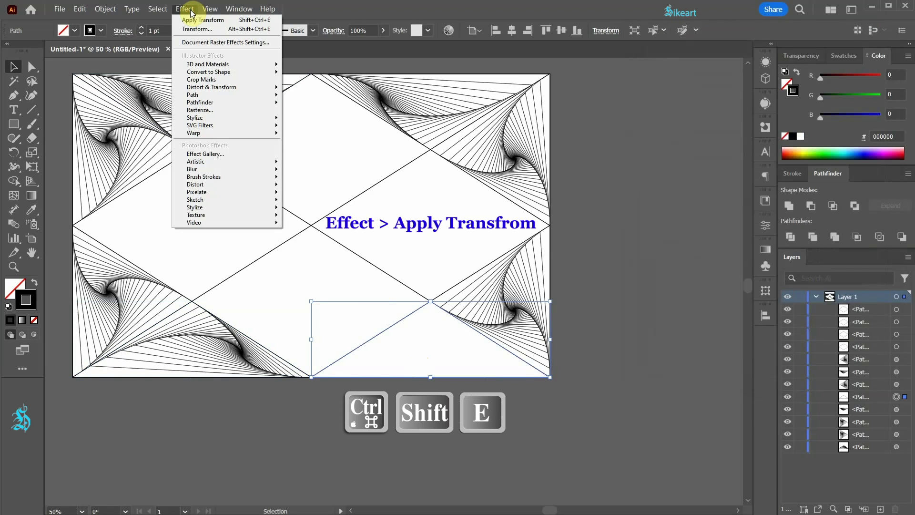
pyautogui.click(194, 20)
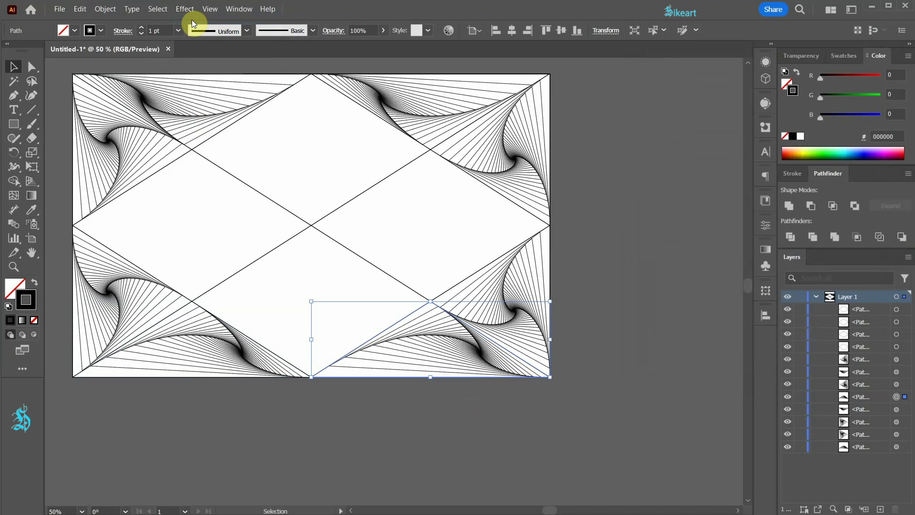
pyautogui.click(305, 83)
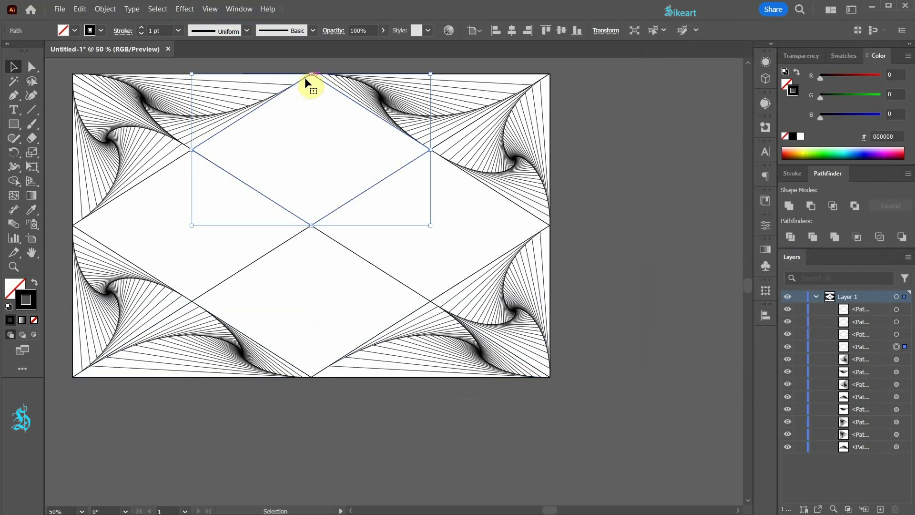
# - Spiral the upper central diamond with Transform: 88%/95% scale, -5° angle, 70 copies
pyautogui.click(185, 9)
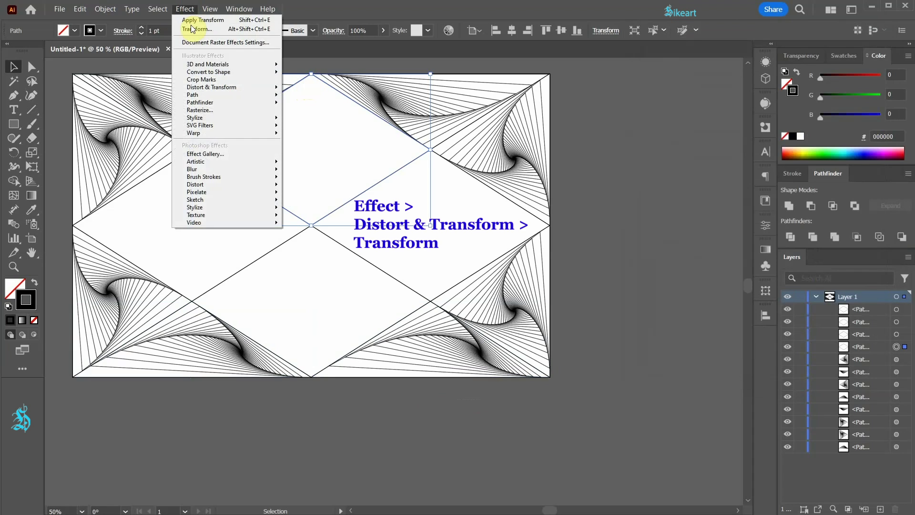
pyautogui.moveTo(233, 88)
pyautogui.click(325, 119)
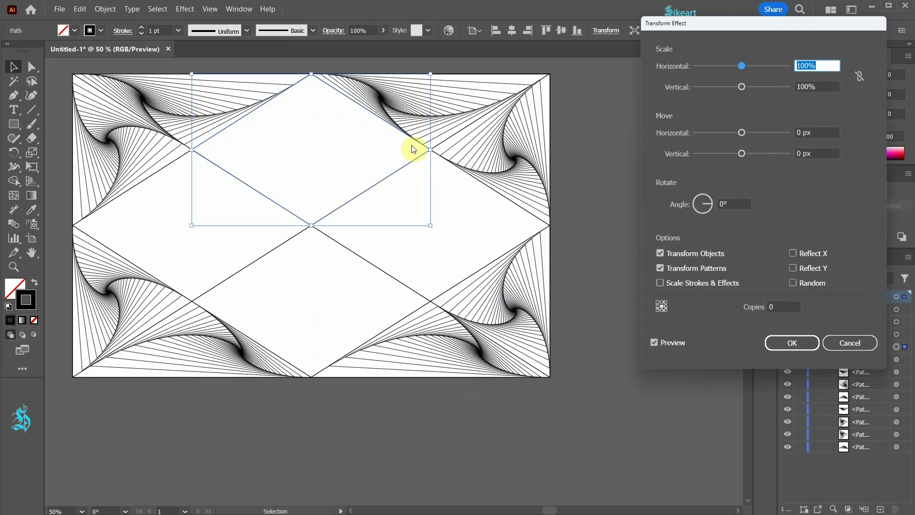
pyautogui.write('88')
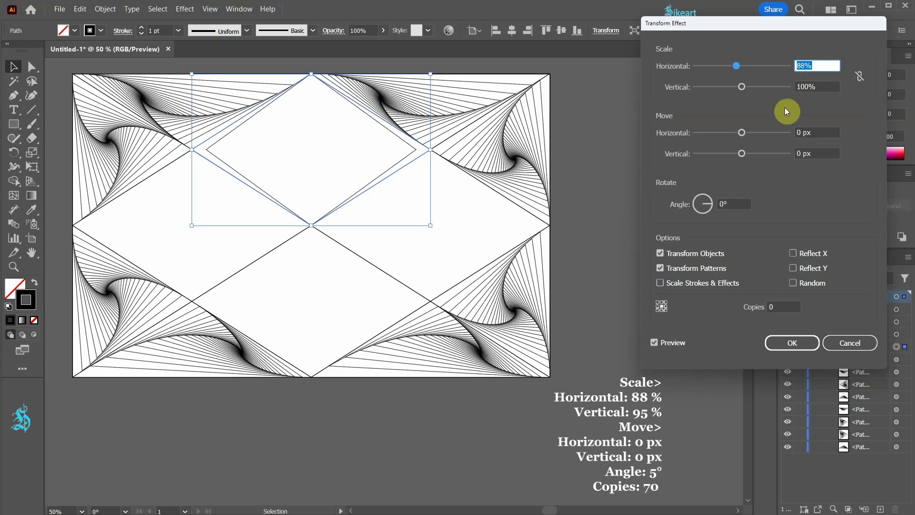
pyautogui.press('Tab')
pyautogui.write('95')
pyautogui.click(743, 211)
pyautogui.write('-5')
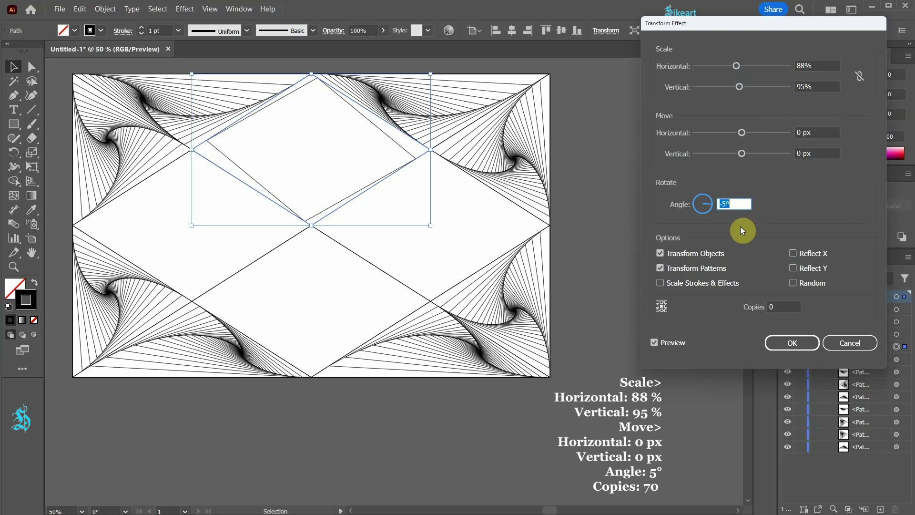
pyautogui.click(778, 307)
pyautogui.write('70')
pyautogui.press('Tab')
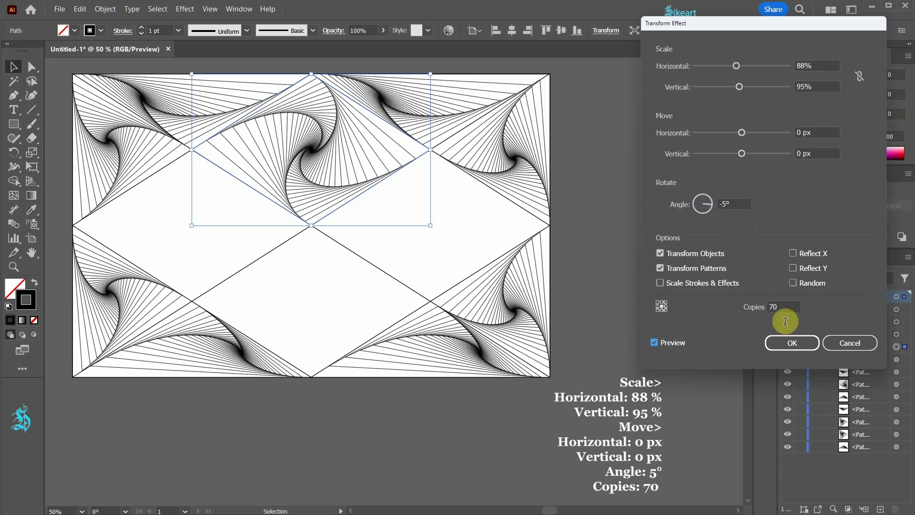
pyautogui.click(804, 344)
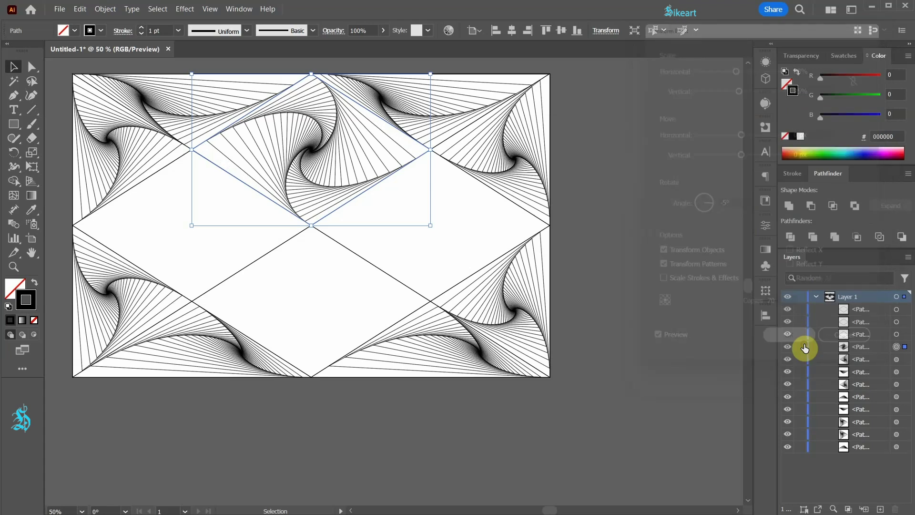
# - Reapply the same diamond spiral to the lower central diamond
pyautogui.click(350, 253)
pyautogui.click(185, 9)
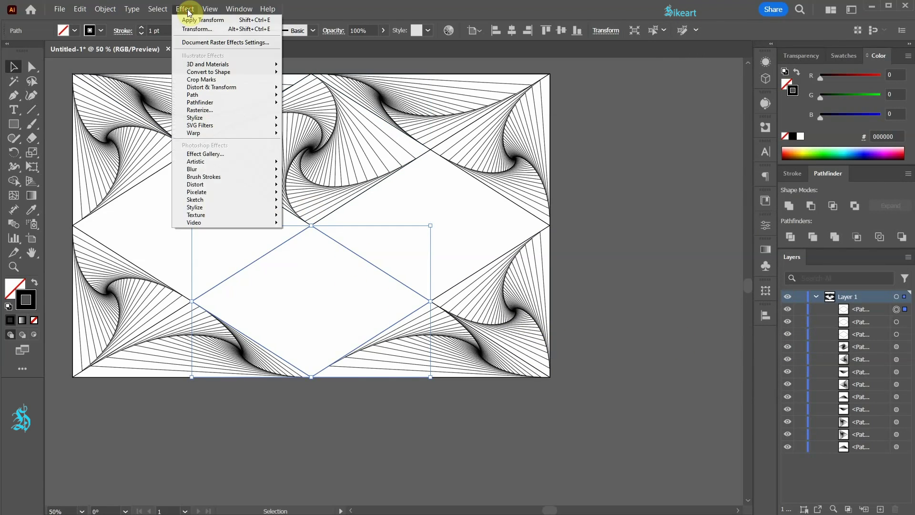
pyautogui.click(193, 20)
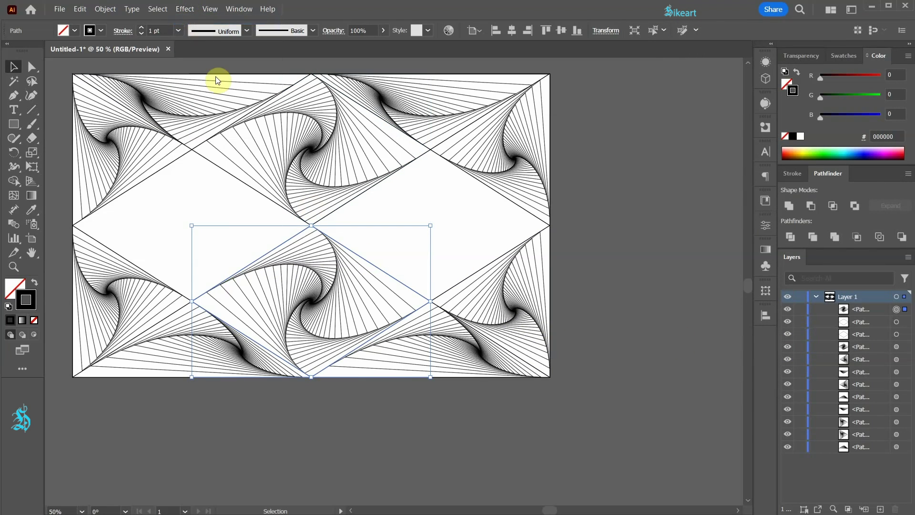
# - Give the left diamond a Transform spiral of 88%/95% scale and -5° rotation
pyautogui.click(183, 160)
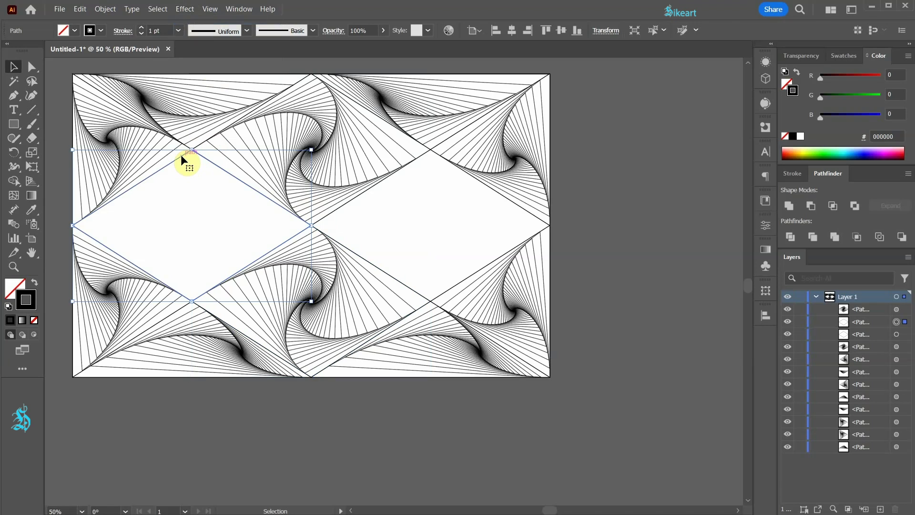
pyautogui.click(186, 9)
pyautogui.moveTo(238, 87)
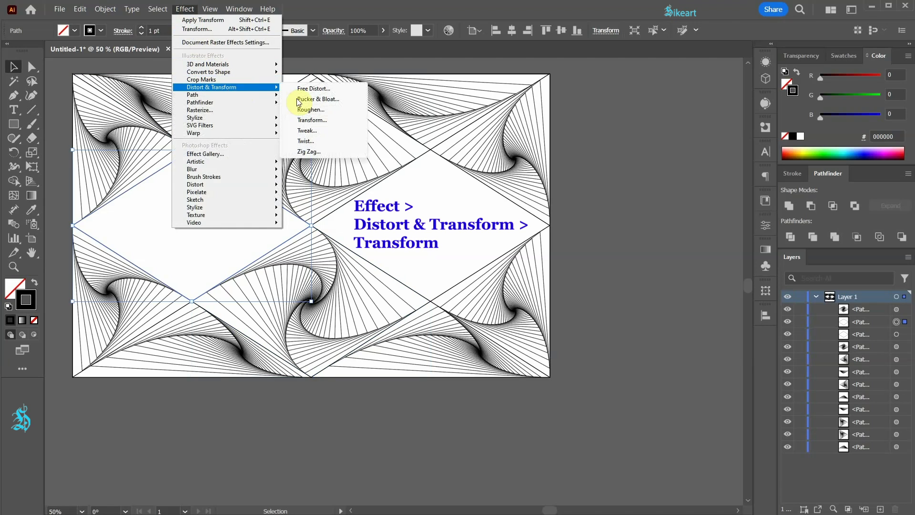
pyautogui.click(331, 121)
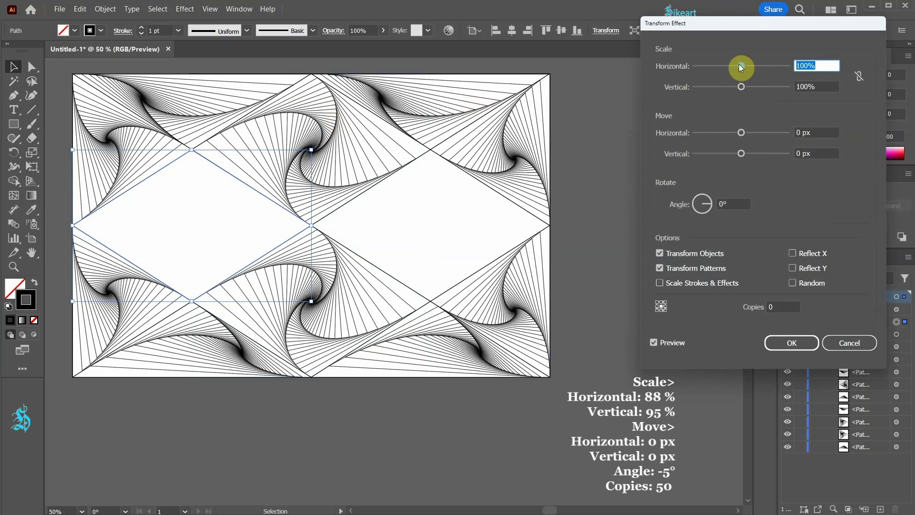
pyautogui.moveTo(739, 64); pyautogui.dragTo(736, 65)
pyautogui.write('88')
pyautogui.press('Tab')
pyautogui.write('95')
pyautogui.press('Tab')
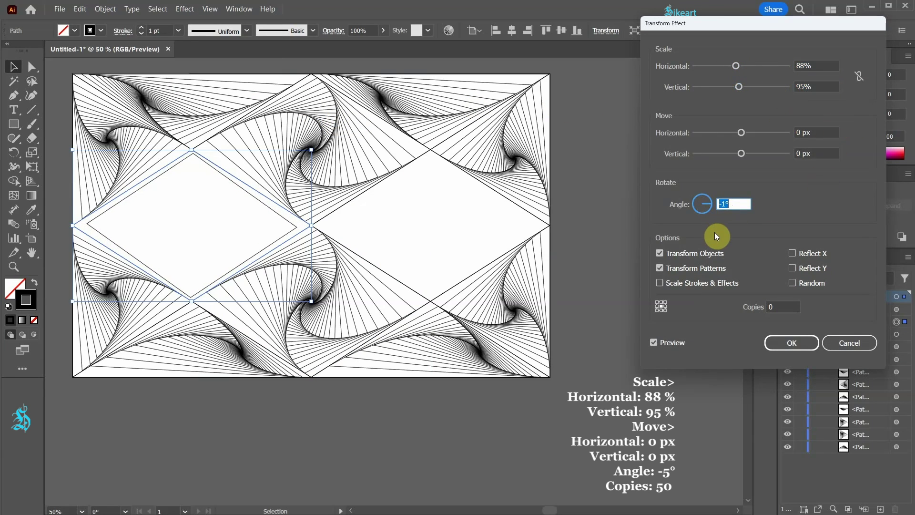
pyautogui.write('-5')
pyautogui.press('Tab')
pyautogui.click(779, 341)
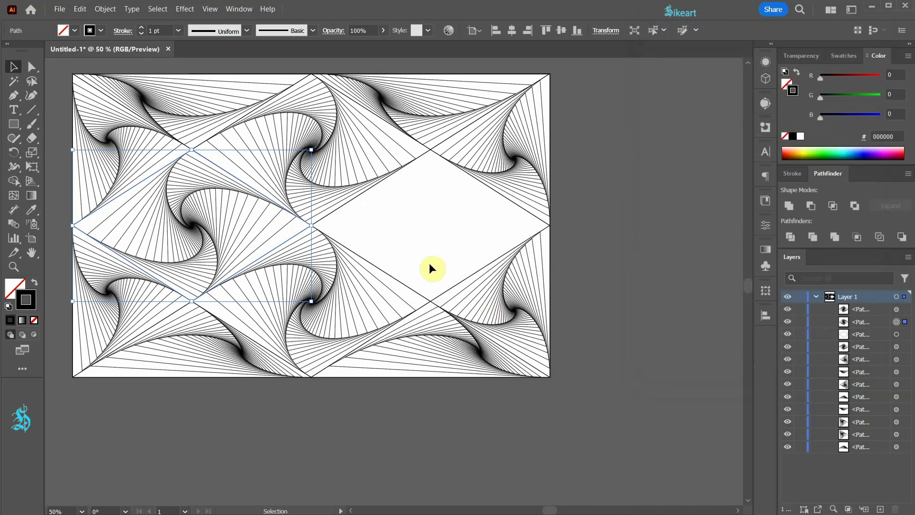
# - Reapply the spiral to the right diamond and clear the selection
pyautogui.click(424, 154)
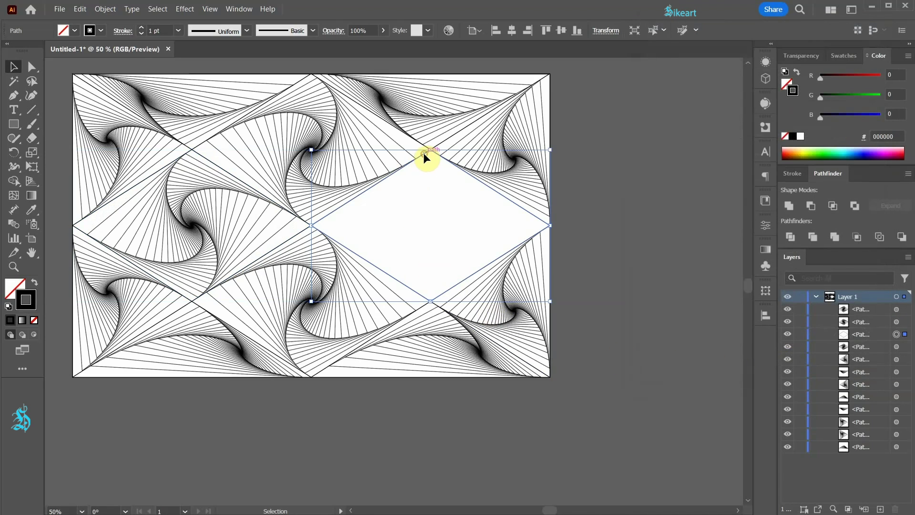
pyautogui.click(184, 8)
pyautogui.click(189, 21)
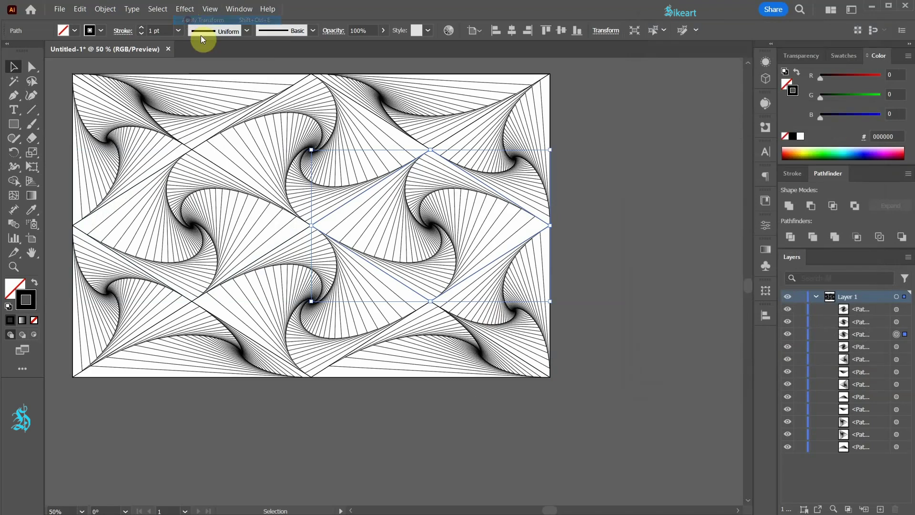
pyautogui.hotkey('ctrl', 'shift', 'a')
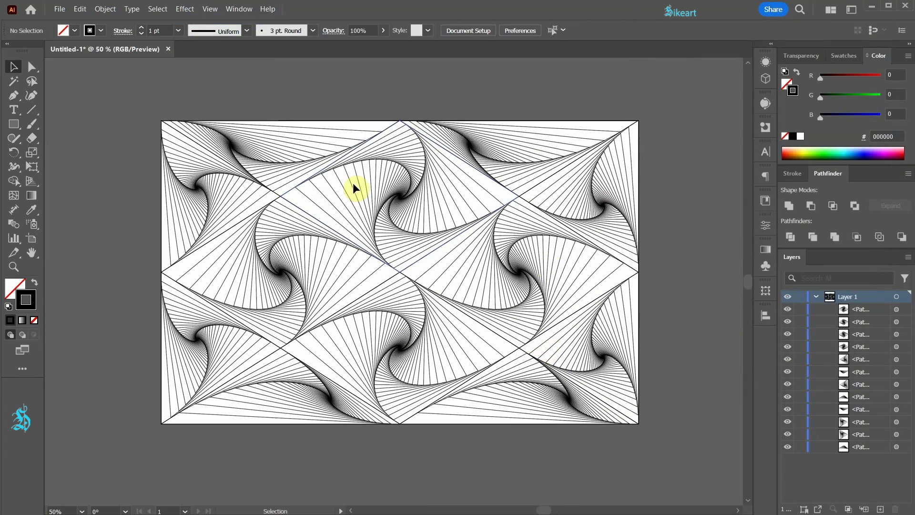
pyautogui.hotkey('ctrl', 'a')
pyautogui.moveTo(124, 96); pyautogui.dragTo(695, 461)
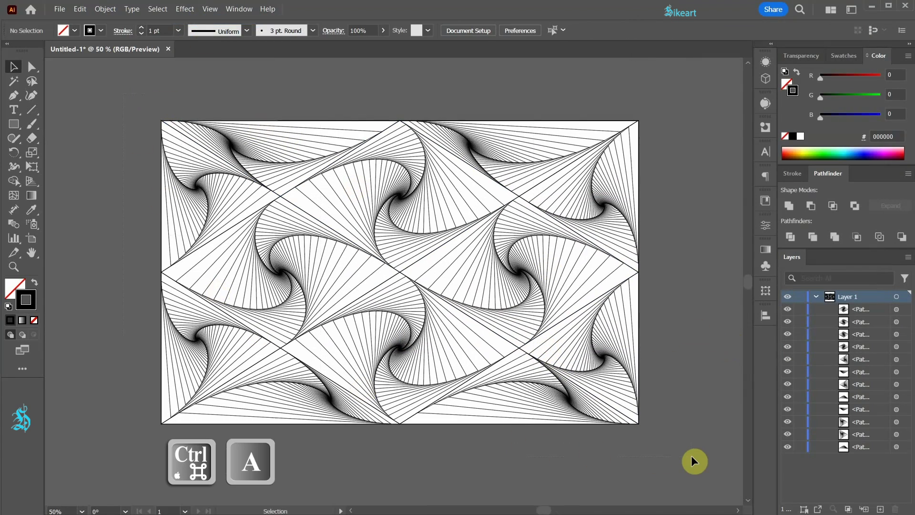
pyautogui.click(793, 174)
pyautogui.click(809, 189)
pyautogui.click(809, 195)
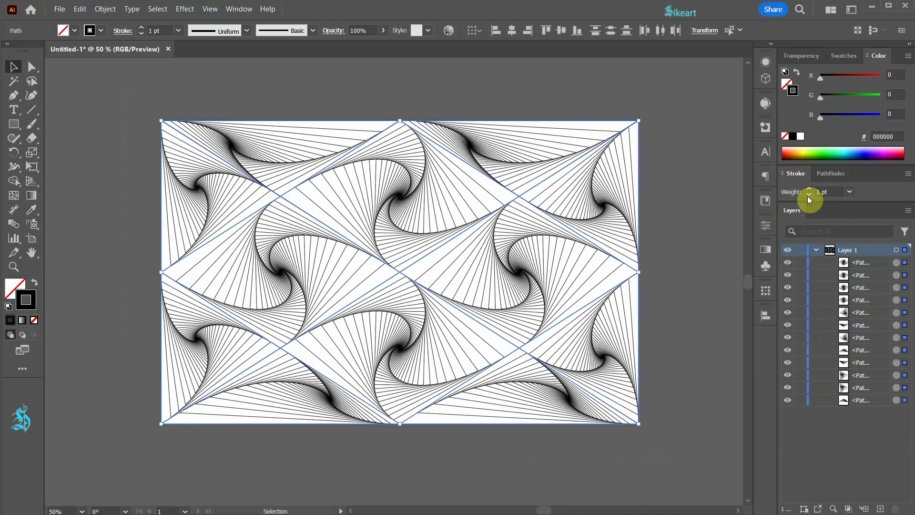
pyautogui.click(844, 56)
pyautogui.click(819, 93)
pyautogui.click(852, 93)
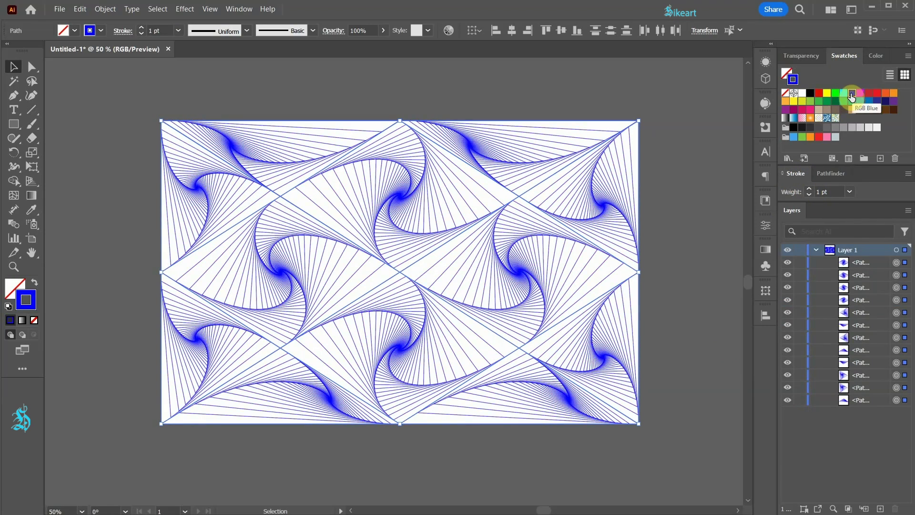
pyautogui.click(810, 92)
pyautogui.click(692, 202)
pyautogui.hotkey('ctrl', '0')
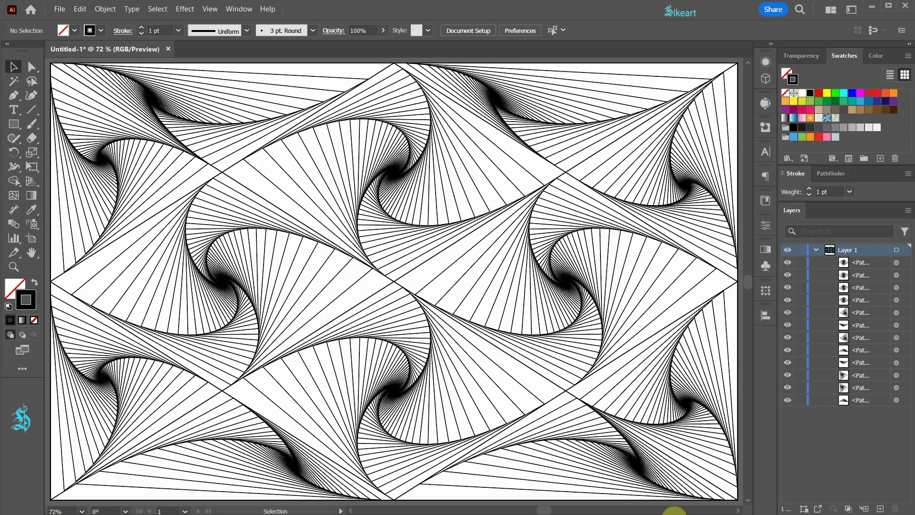